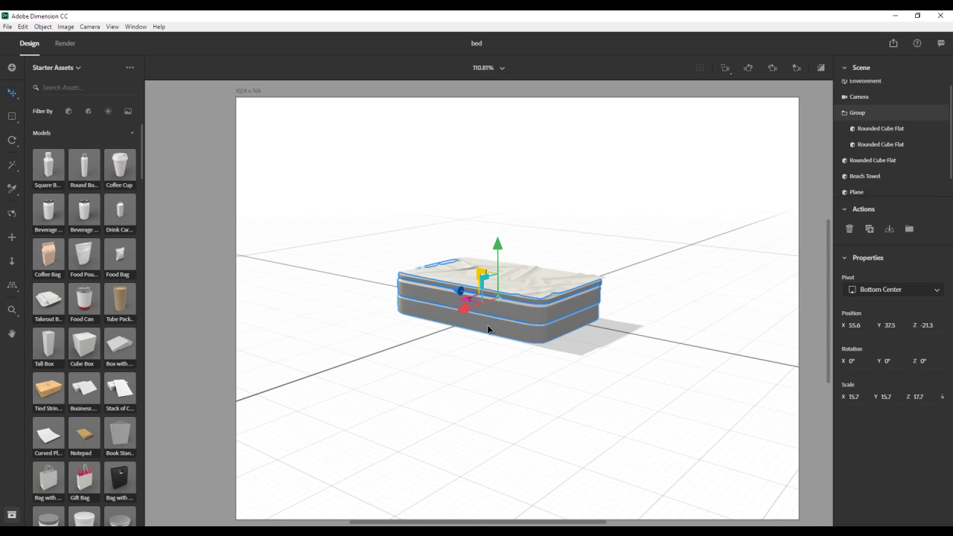
Step: Group the mattress group, the bottom rounded cube and the beach towel into one bed group and select it
click(490, 331)
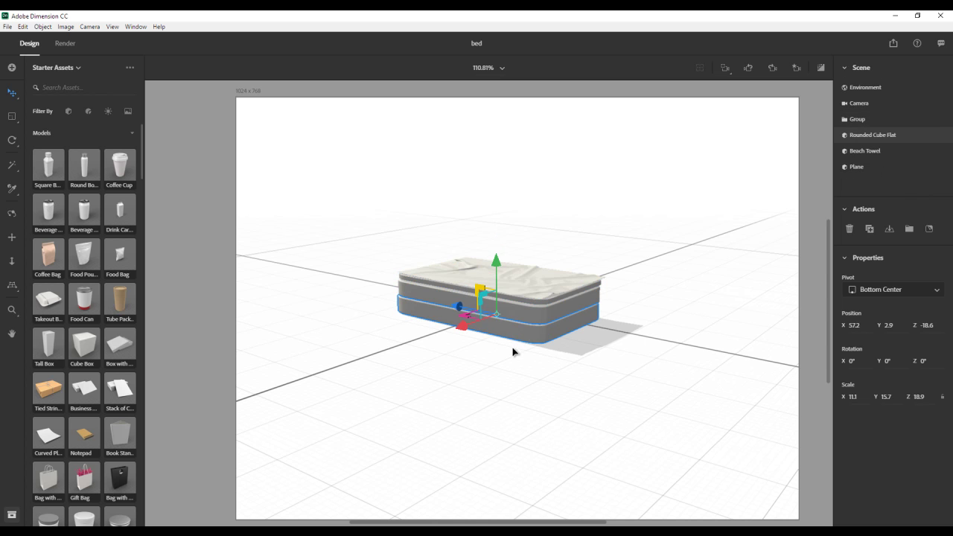
drag(358, 223, 453, 343)
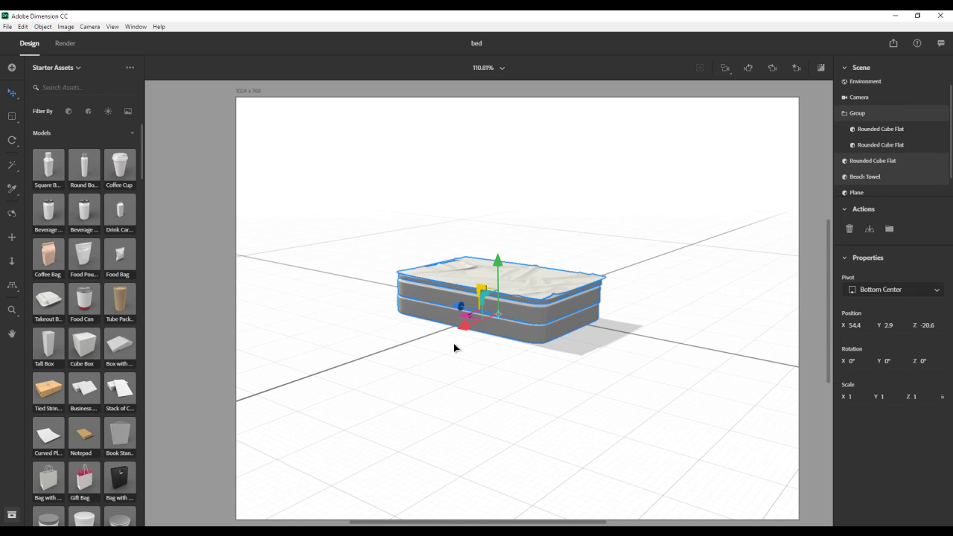
click(42, 26)
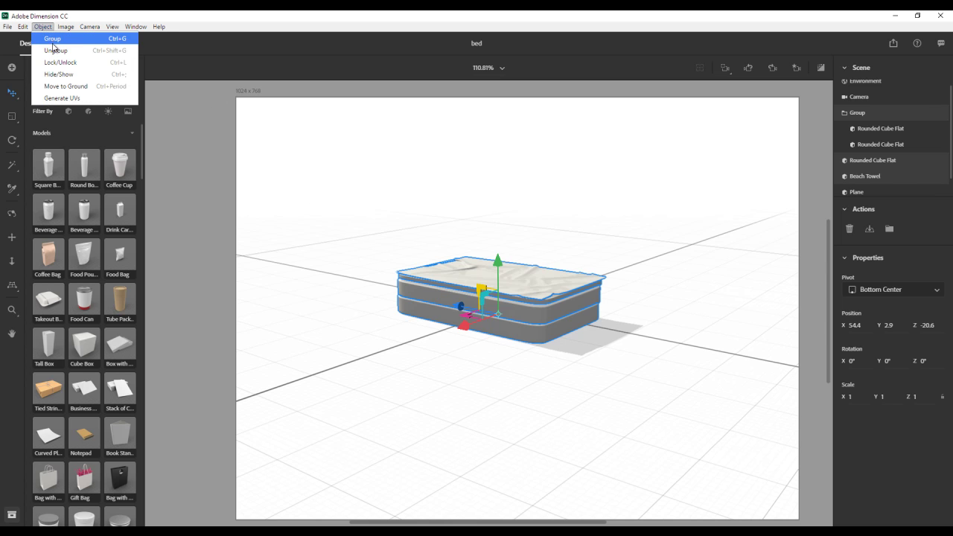
click(52, 39)
click(353, 253)
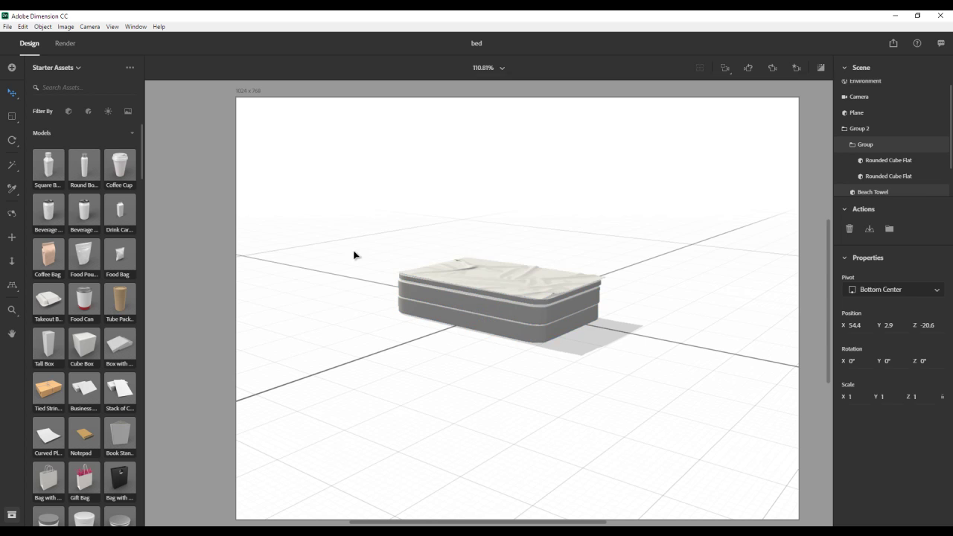
click(470, 284)
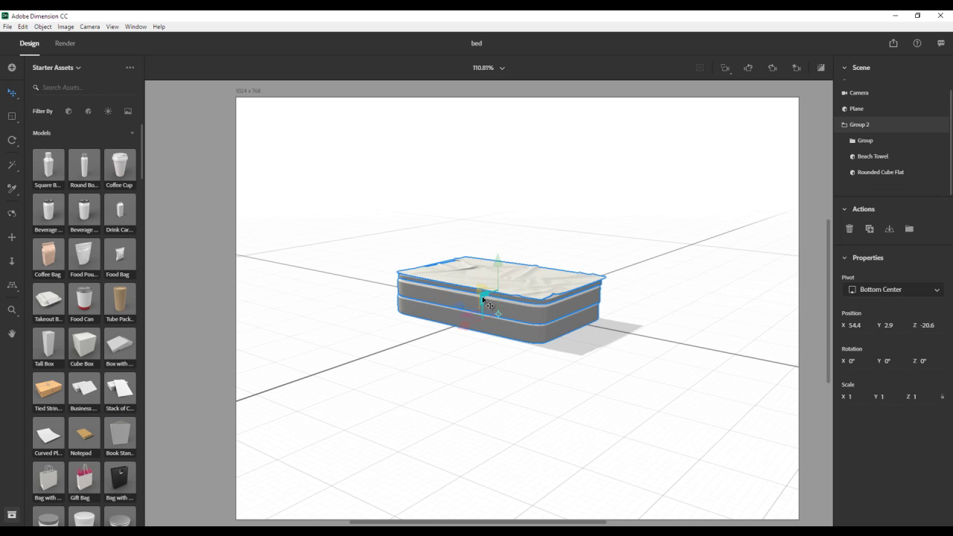
Step: Move the bed group across the ground plane to about X 77.9, Y 0, Z -47.1
mouse_move(523, 328)
mouse_down()
mouse_move(483, 323)
mouse_move(527, 331)
mouse_move(519, 340)
mouse_up()
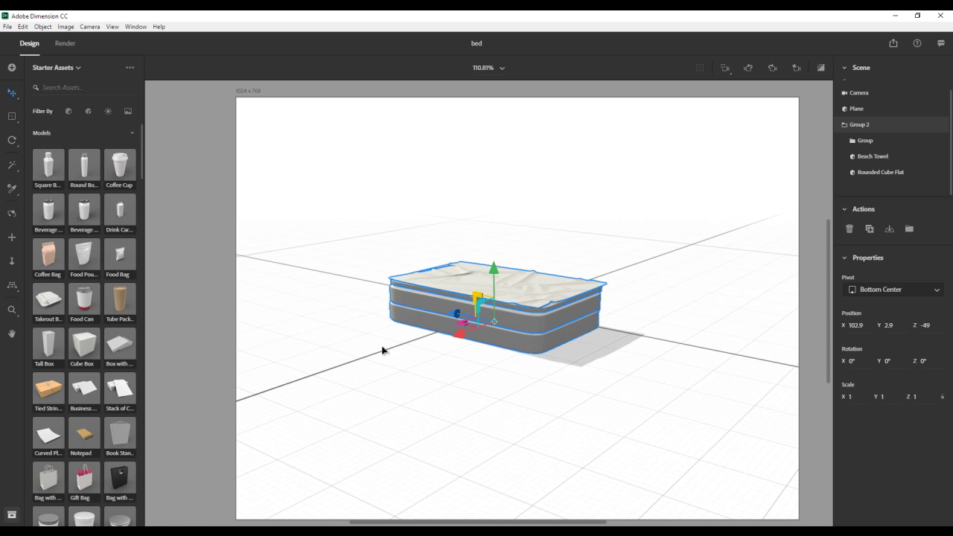
mouse_move(461, 341)
mouse_down()
mouse_move(407, 366)
mouse_move(470, 336)
mouse_up()
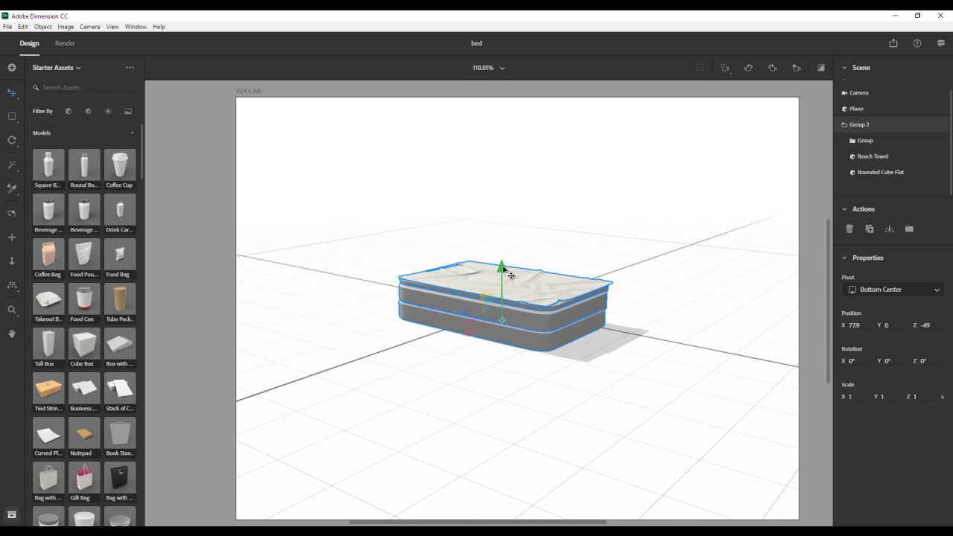
mouse_move(510, 270)
mouse_down()
mouse_move(508, 184)
mouse_move(504, 271)
mouse_up()
mouse_move(464, 313)
mouse_down()
mouse_move(393, 302)
mouse_move(471, 323)
mouse_up()
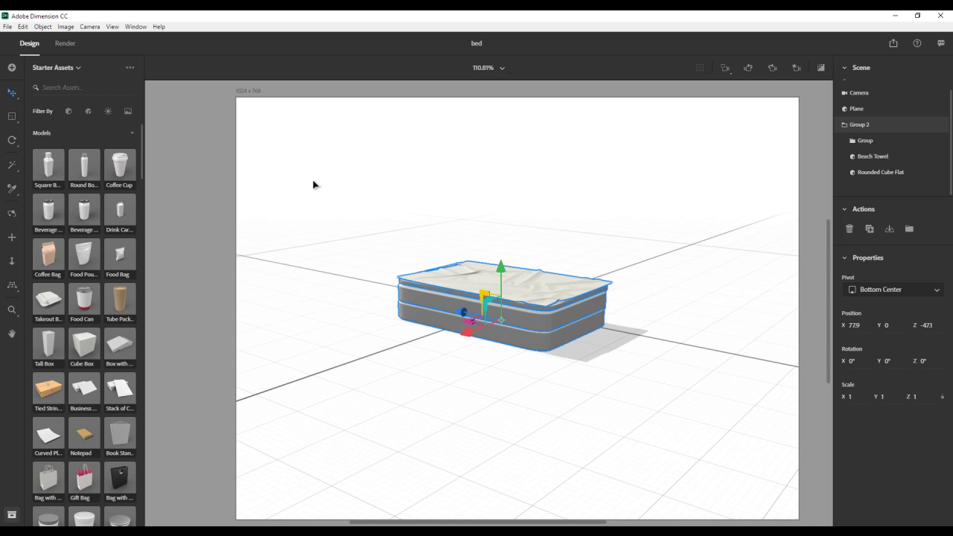
Step: Ungroup the outer bed group so that its parts can be edited separately
click(42, 26)
click(52, 49)
click(340, 201)
Step: Reposition the beach towel on top of the mattress at about X 69.5, Y 82.7, Z -49.2
click(457, 273)
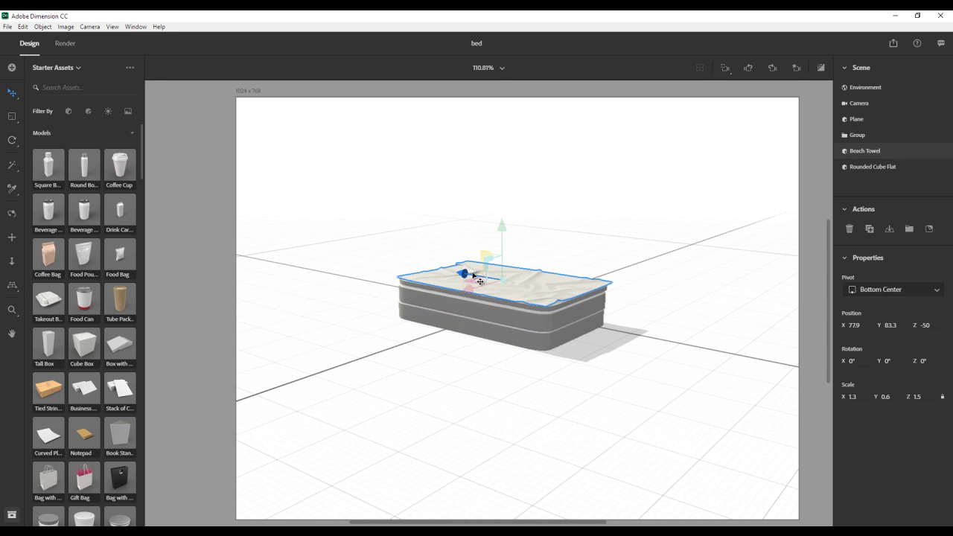
mouse_move(508, 237)
mouse_down()
mouse_move(511, 166)
mouse_move(509, 240)
mouse_move(504, 228)
mouse_up()
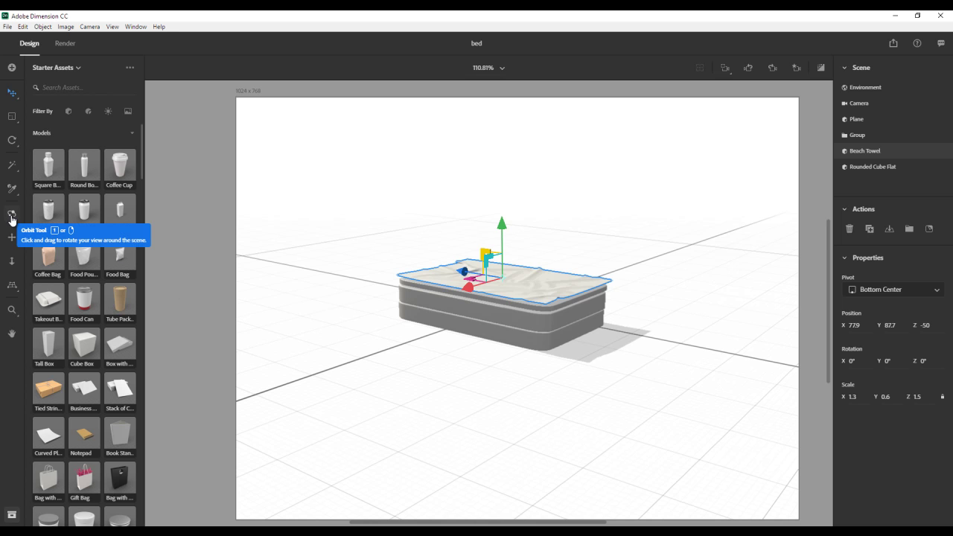
right_drag(444, 243, 325, 217)
drag(488, 256, 514, 239)
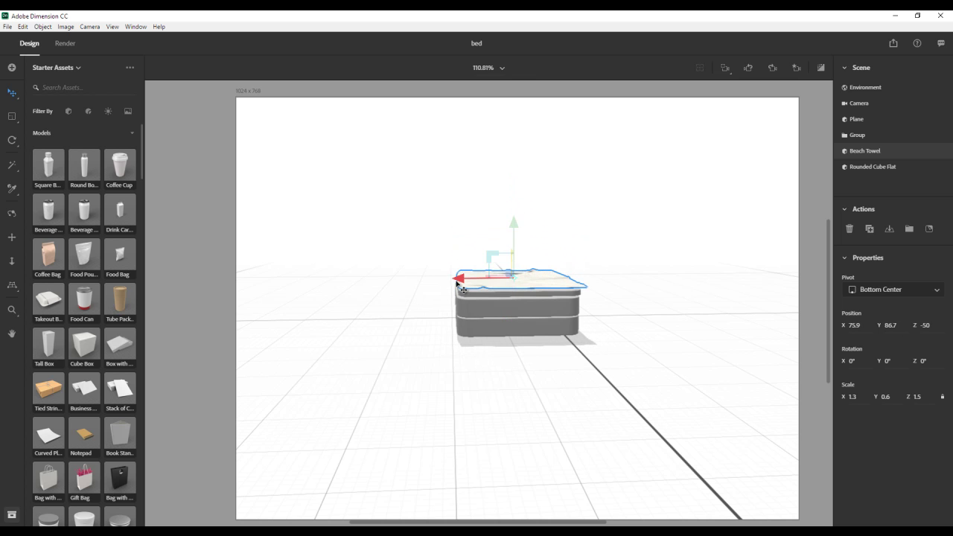
middle_drag(404, 304, 547, 328)
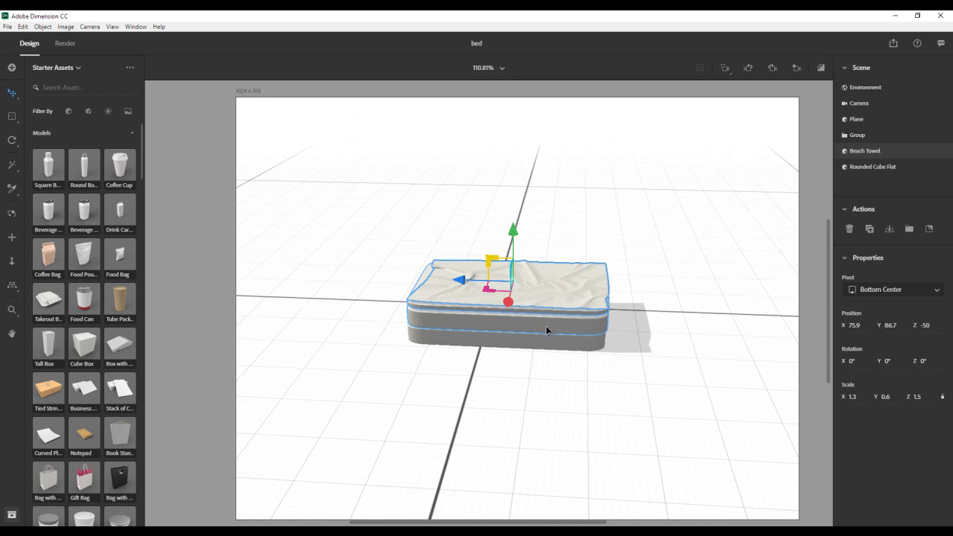
mouse_move(457, 278)
mouse_down()
mouse_move(403, 272)
mouse_move(459, 266)
mouse_up()
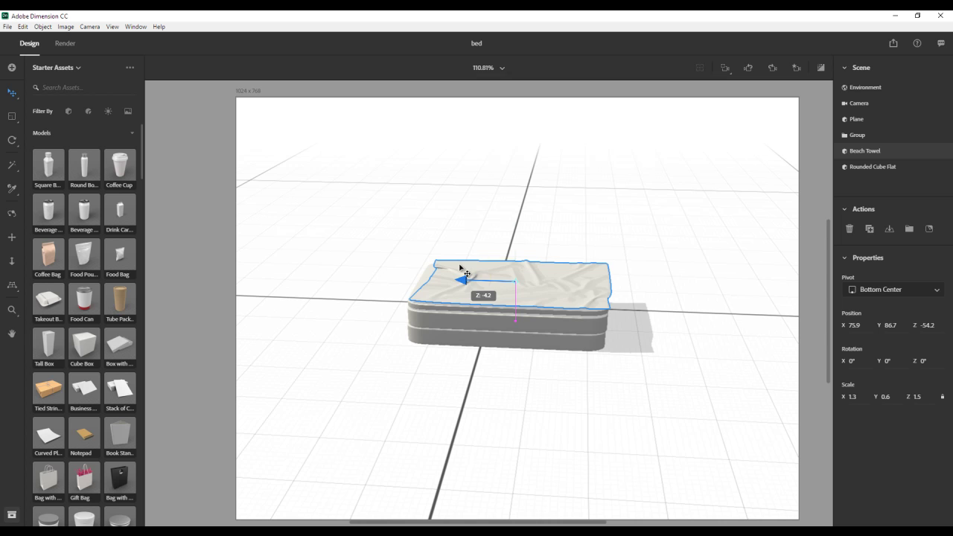
drag(511, 299, 451, 277)
middle_drag(347, 309, 358, 255)
mouse_move(512, 228)
mouse_down()
mouse_move(514, 213)
mouse_move(519, 237)
mouse_up()
middle_drag(350, 314, 338, 358)
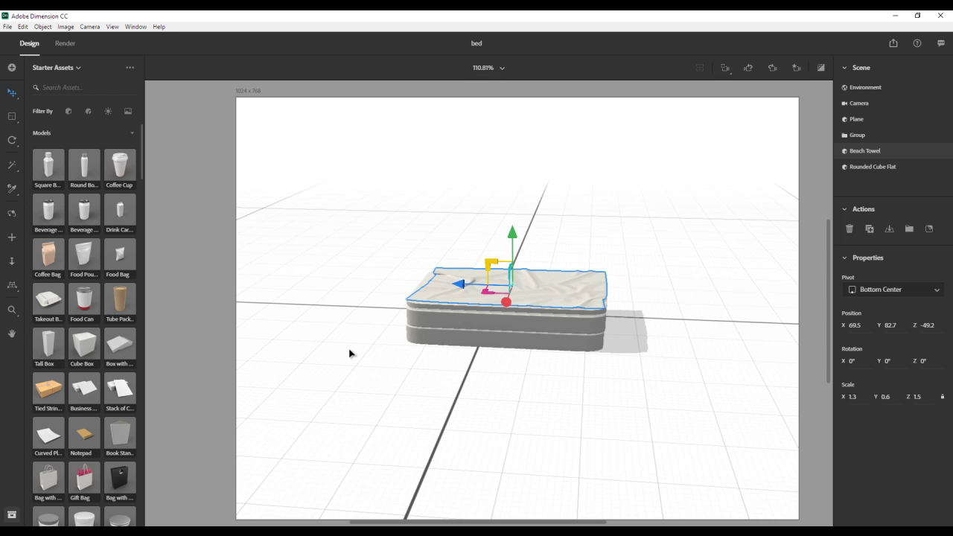
Step: Scale the beach towel to about X 1.5, Y 1, Z 1.4 to cover the mattress
click(16, 118)
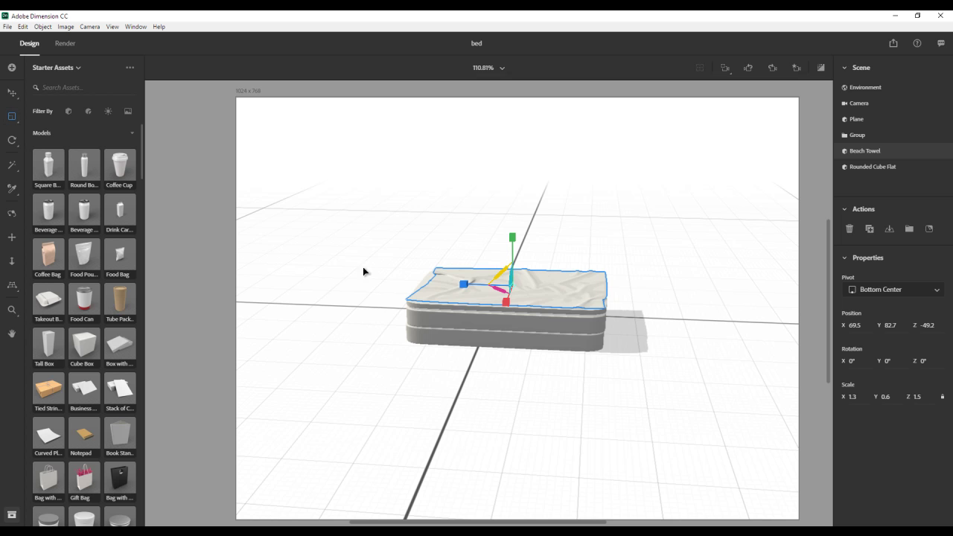
drag(463, 286, 505, 307)
drag(513, 240, 513, 236)
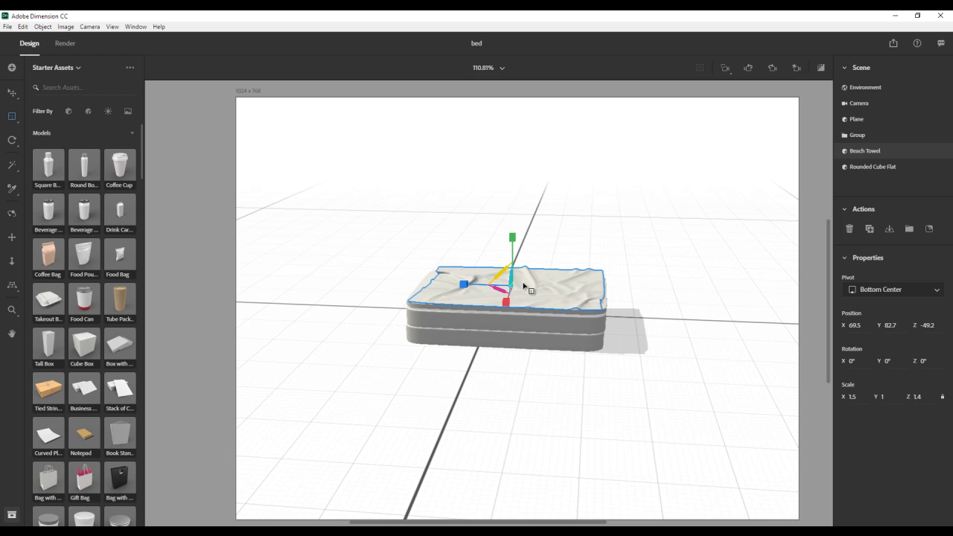
Step: Adjust the bottom rounded cube's height to a Y scale of about 14.6 so it meets the mattress above
click(413, 317)
click(425, 341)
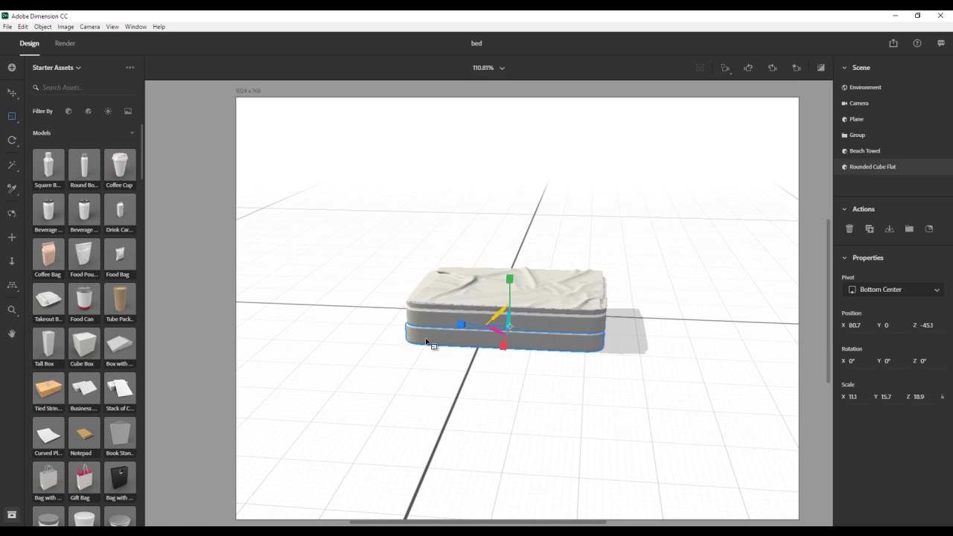
middle_drag(520, 401, 511, 283)
drag(511, 278, 493, 161)
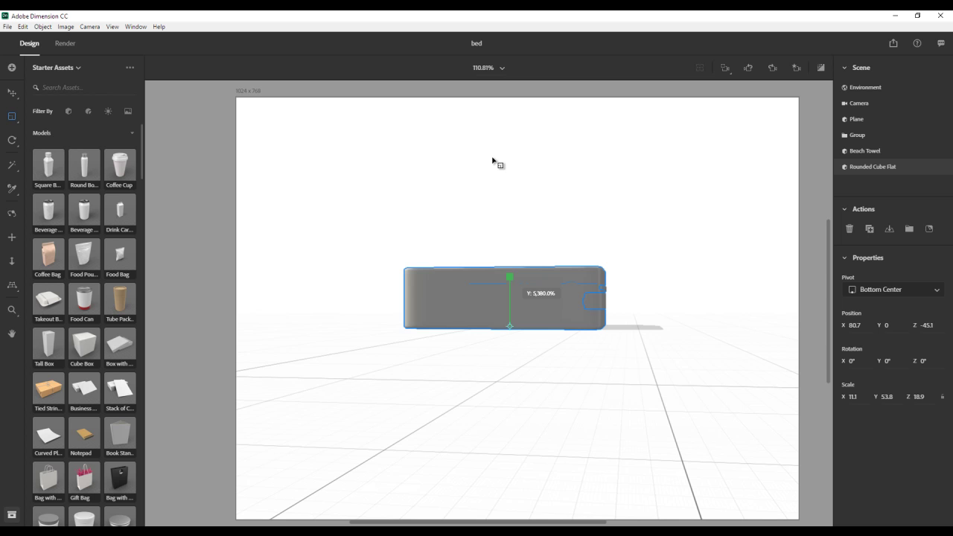
middle_drag(492, 164, 625, 256)
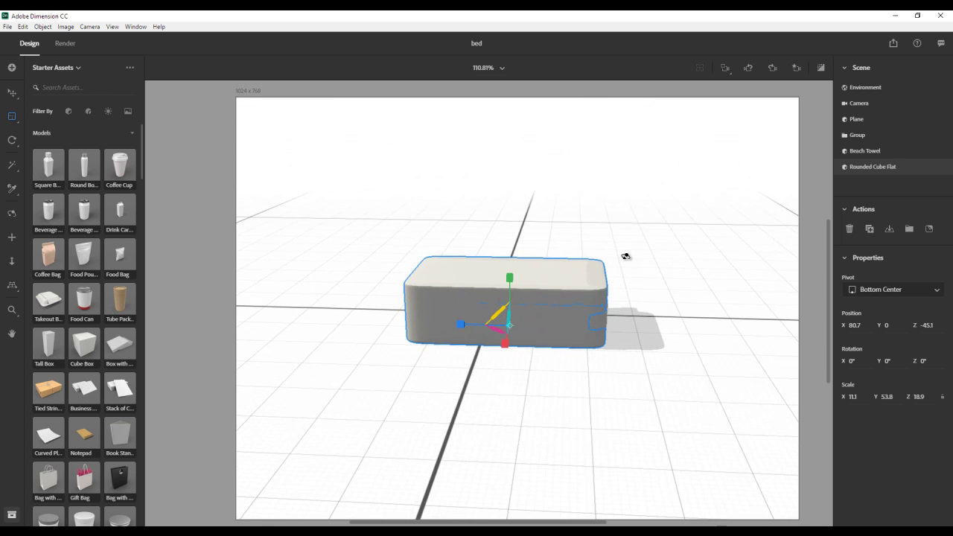
drag(509, 280, 505, 314)
middle_drag(505, 313, 528, 276)
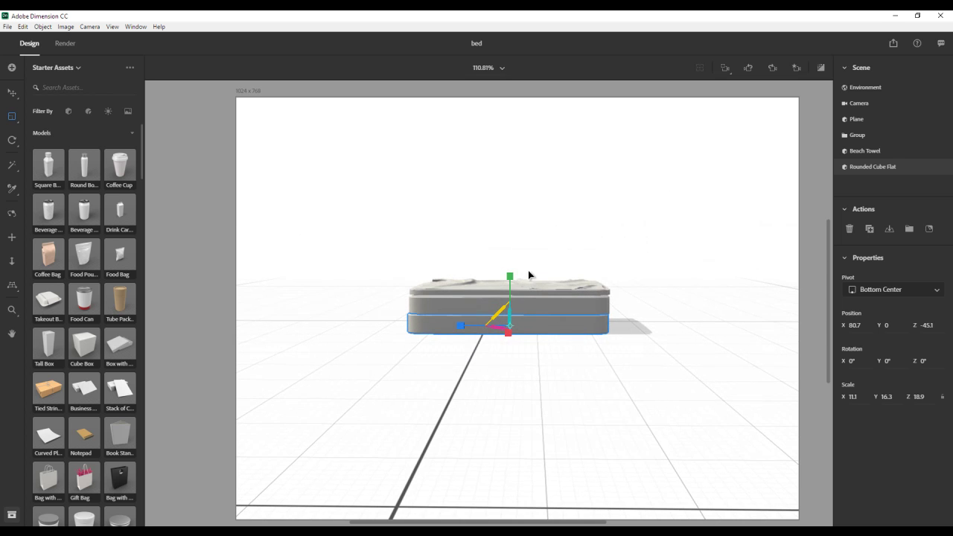
drag(510, 277, 512, 289)
mouse_move(581, 391)
middle_down()
mouse_move(590, 396)
mouse_move(585, 368)
mouse_move(589, 381)
middle_up()
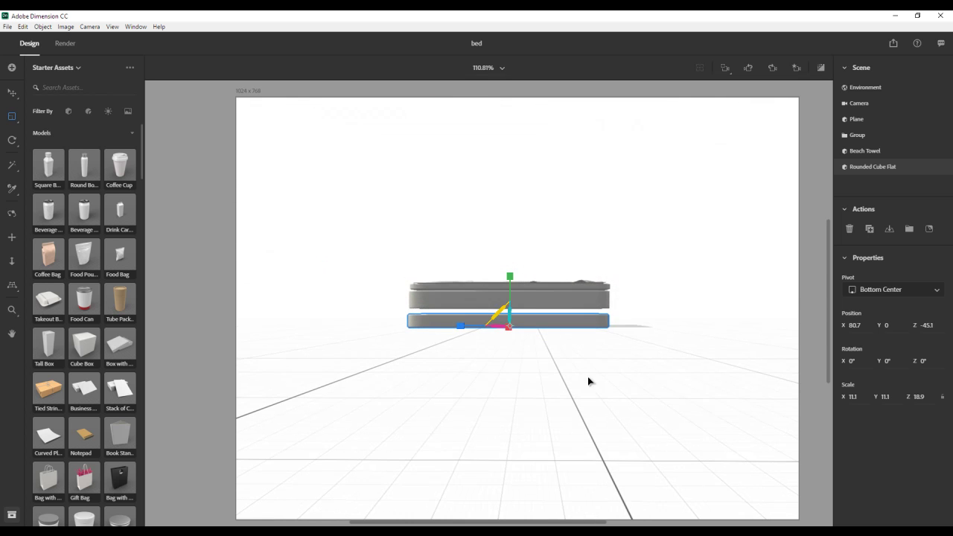
drag(514, 281, 508, 261)
Step: Nudge the bottom rounded cube slightly along the Z axis to line it up with the mattress, and deselect it
click(12, 95)
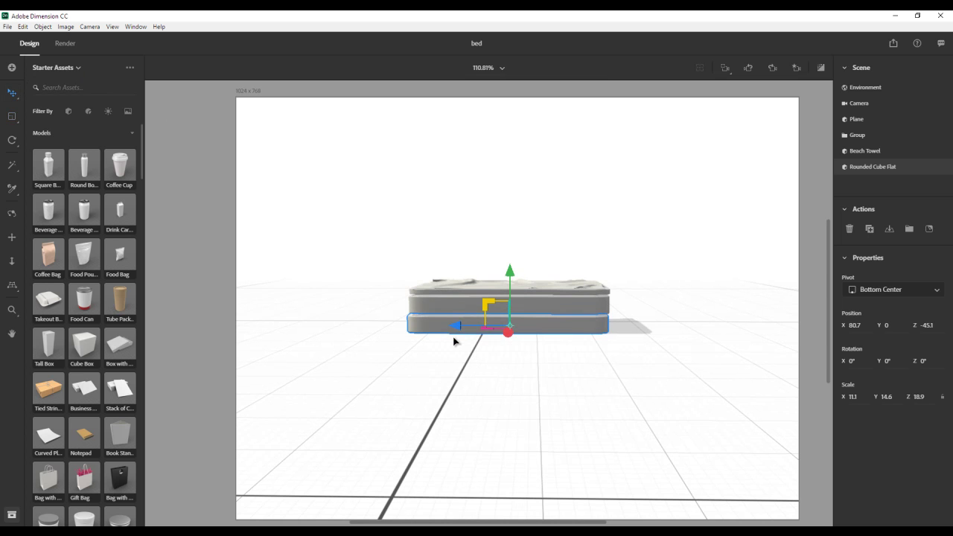
drag(457, 327, 460, 326)
click(484, 405)
Step: Group all the bed parts again and shift the group slightly along Z to about -49.9
drag(388, 236, 511, 415)
click(42, 27)
click(51, 36)
mouse_move(458, 330)
mouse_down()
mouse_move(422, 325)
mouse_move(453, 330)
mouse_up()
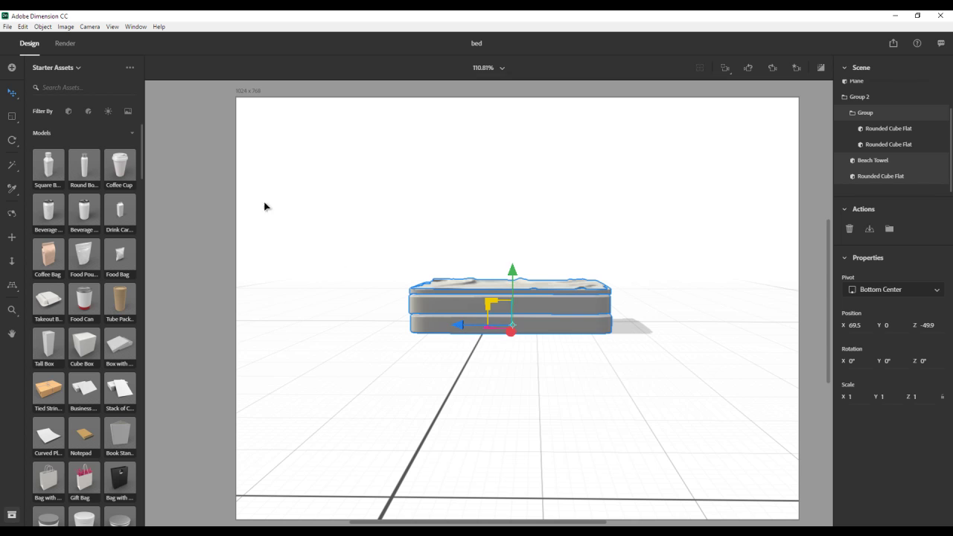
Step: Flatten the whole bed group to a Y scale of about 0.9 and deselect it
click(13, 118)
mouse_move(513, 276)
mouse_down()
mouse_move(516, 206)
mouse_move(514, 286)
mouse_up()
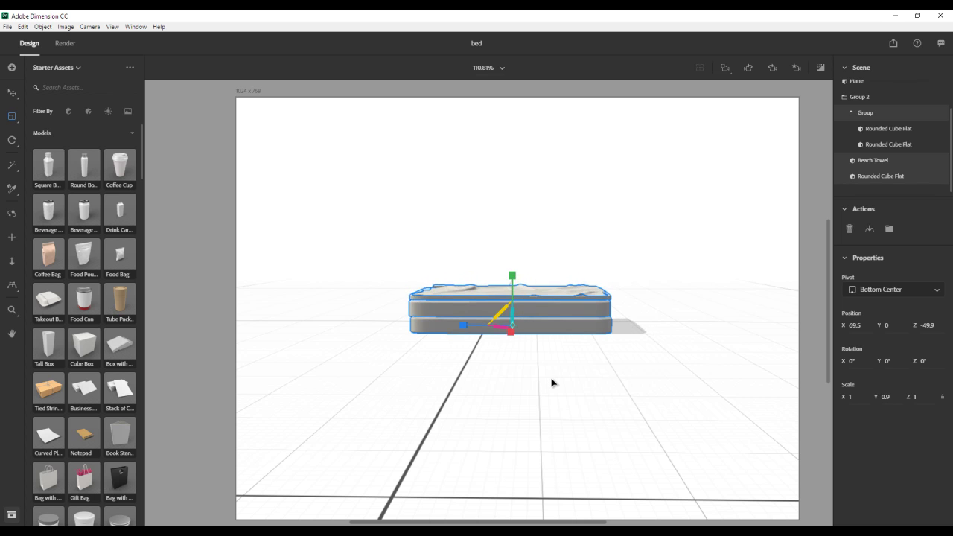
click(621, 368)
Step: Apply the Sunrise Campsite environment light from the starter assets to the scene
right_drag(620, 368, 487, 413)
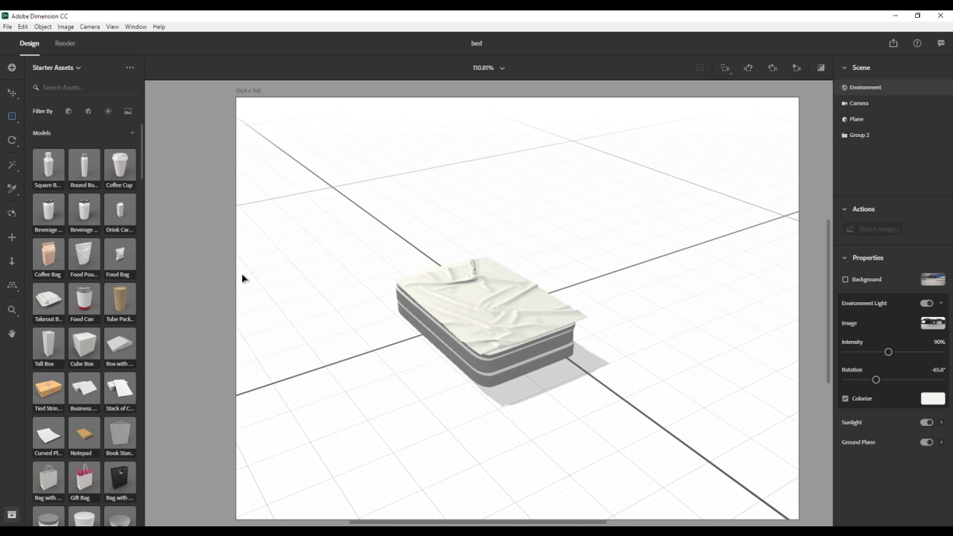
drag(142, 155, 142, 423)
scroll(141, 360, down, 1)
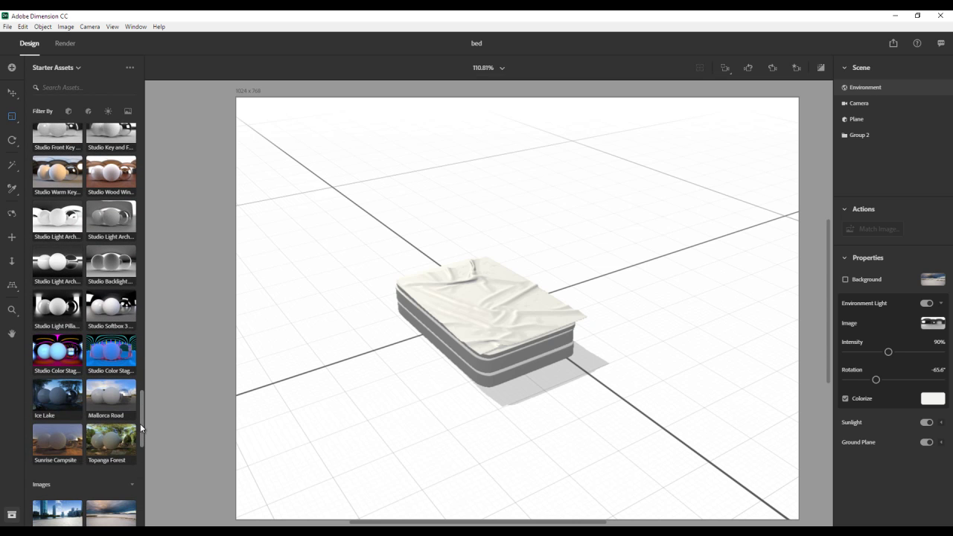
click(54, 442)
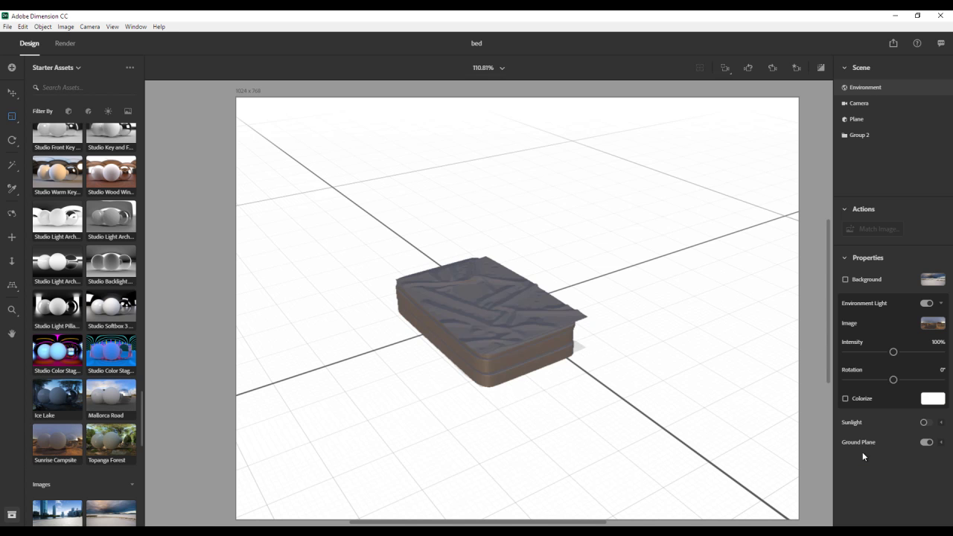
Step: Turn on sunlight with about 108% intensity, 39% cloudiness, 41.72° height and -3.75° rotation
click(927, 423)
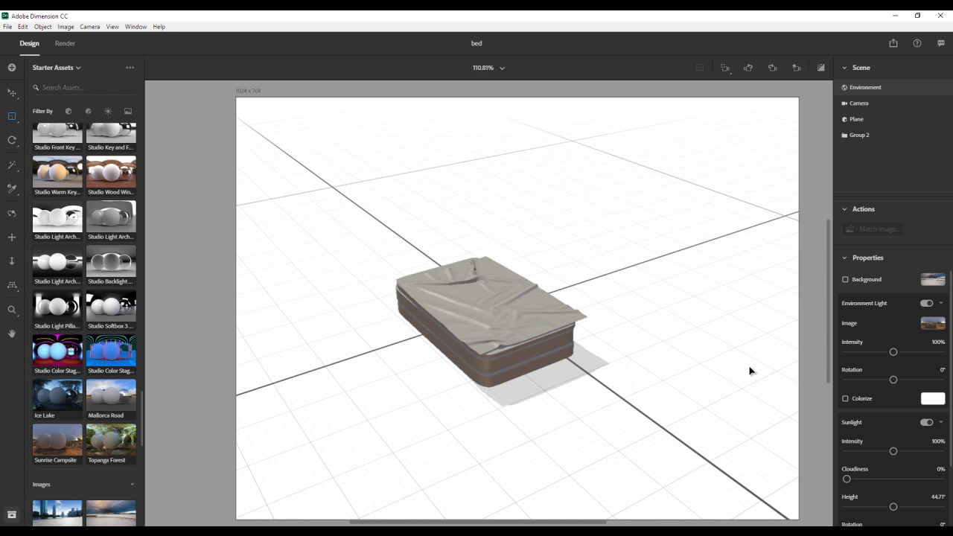
scroll(886, 373, down, 3)
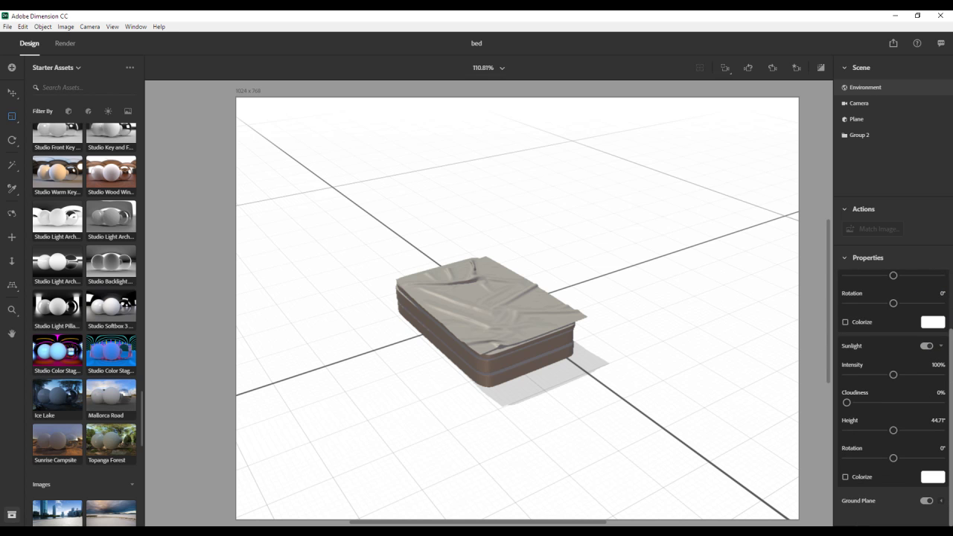
mouse_move(894, 378)
mouse_down()
mouse_move(909, 378)
mouse_move(879, 378)
mouse_move(903, 380)
mouse_up()
mouse_move(894, 431)
mouse_down()
mouse_move(849, 431)
mouse_move(942, 432)
mouse_move(871, 431)
mouse_move(887, 432)
mouse_move(881, 458)
mouse_move(862, 458)
mouse_move(941, 465)
mouse_move(881, 460)
mouse_move(892, 458)
mouse_move(889, 429)
mouse_up()
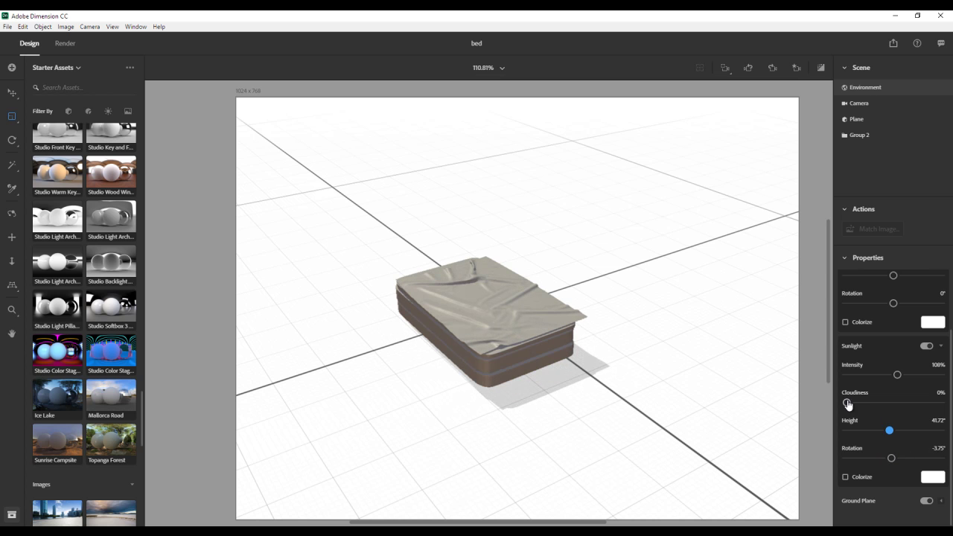
mouse_move(858, 402)
mouse_down()
mouse_move(946, 406)
mouse_move(874, 405)
mouse_up()
Step: Colorize the sunlight pale yellow (RGB 235, 232, 152) and set its intensity to about 126%
click(846, 478)
click(931, 478)
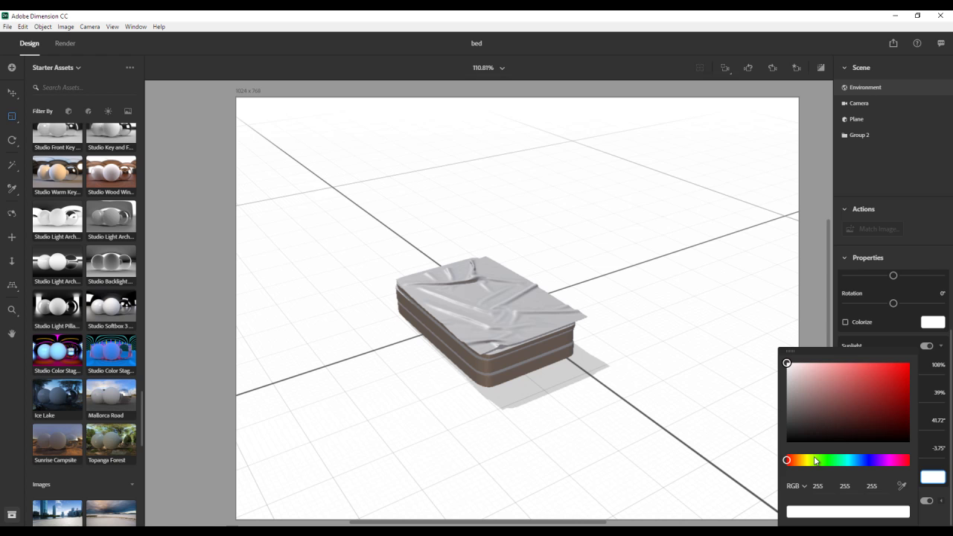
click(807, 461)
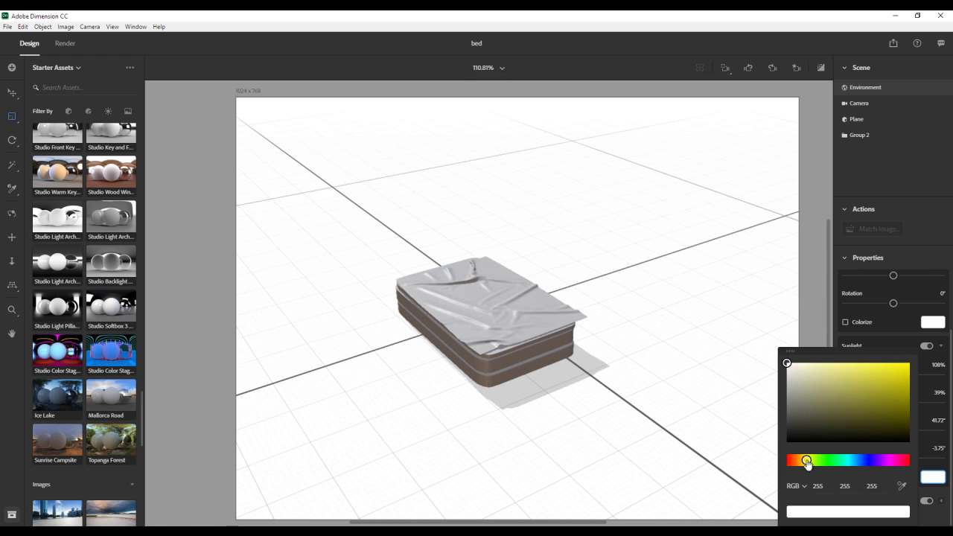
click(828, 369)
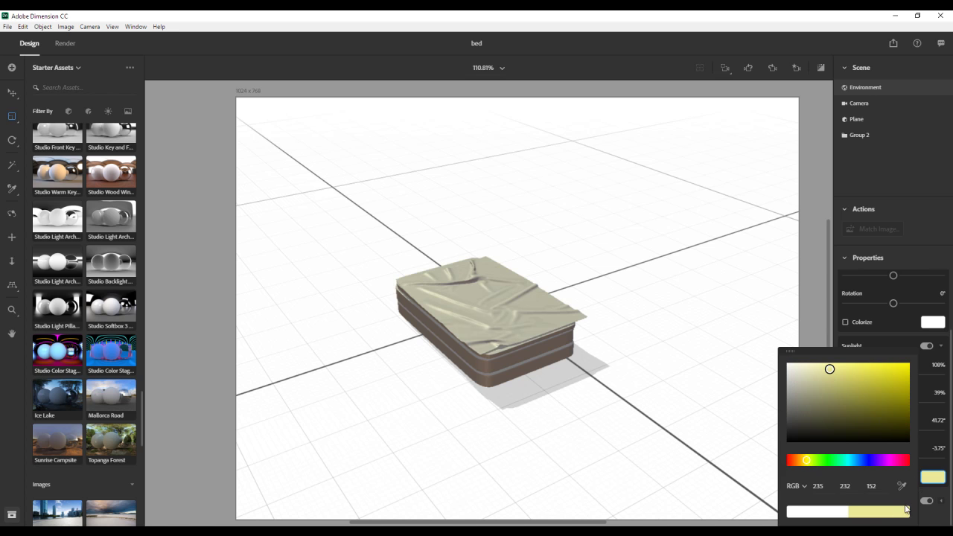
click(935, 481)
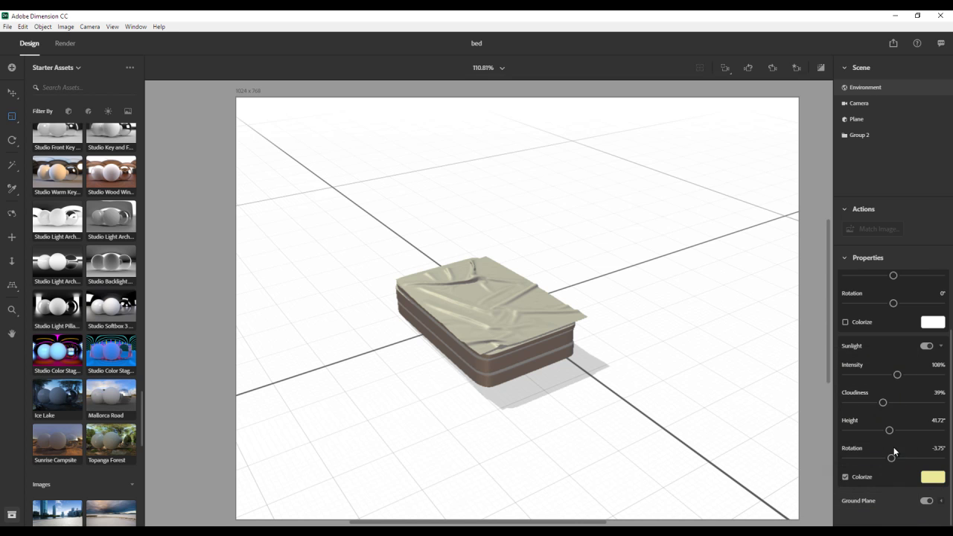
mouse_move(898, 378)
mouse_down()
mouse_move(935, 377)
mouse_move(908, 375)
mouse_up()
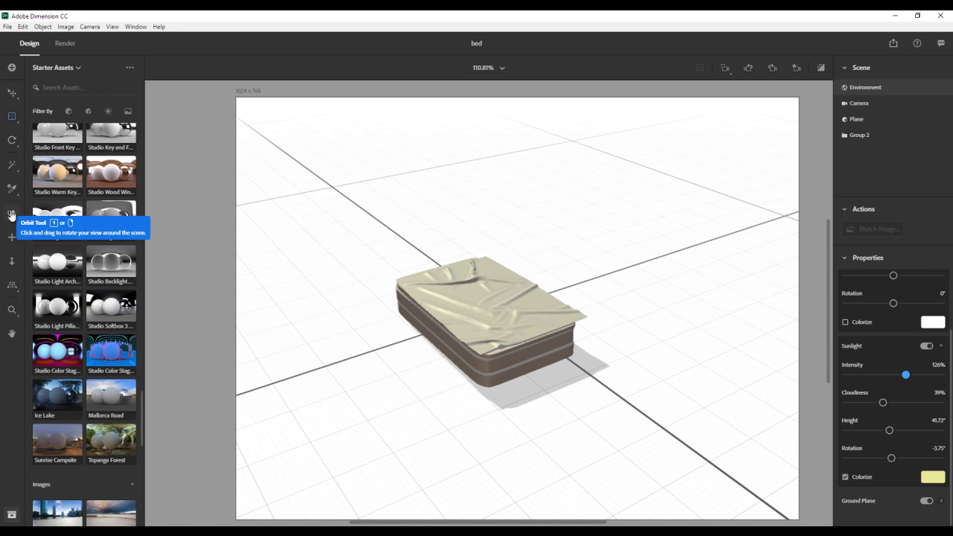
Step: Orbit the camera down to a lower angle and apply the Desert Backdrop image as the scene background
right_drag(409, 379, 387, 332)
scroll(99, 386, down, 1)
scroll(99, 385, down, 3)
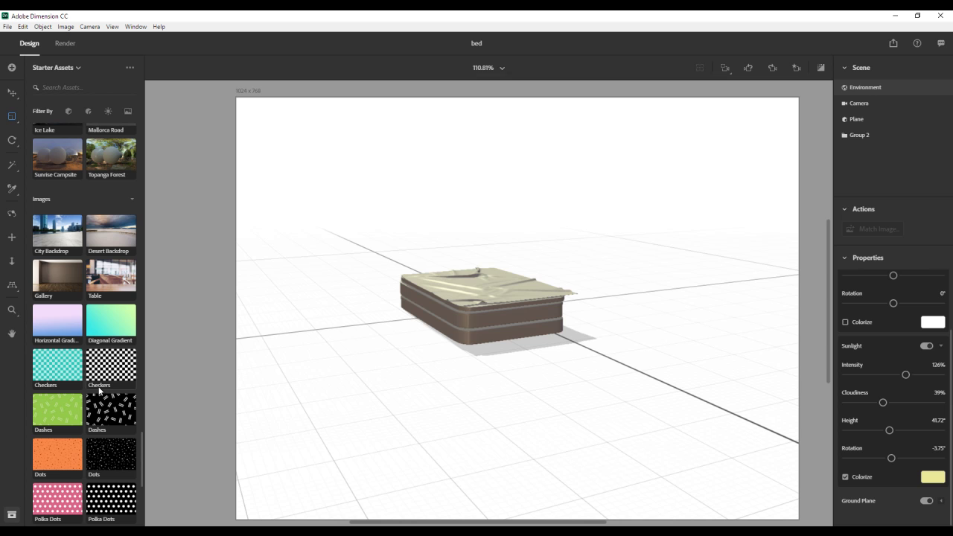
click(117, 234)
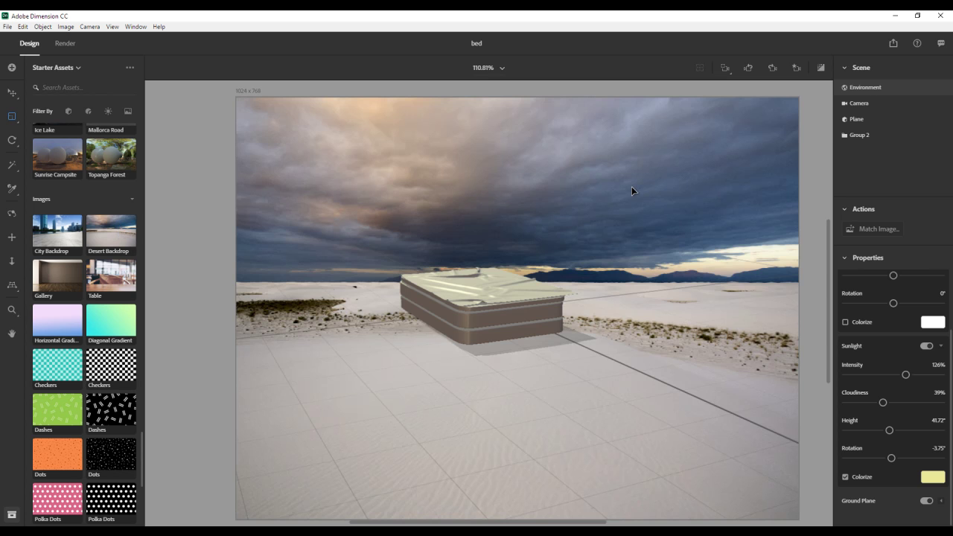
Step: Switch the environment's background image off and back on to compare the scene with and without it
scroll(949, 282, up, 2)
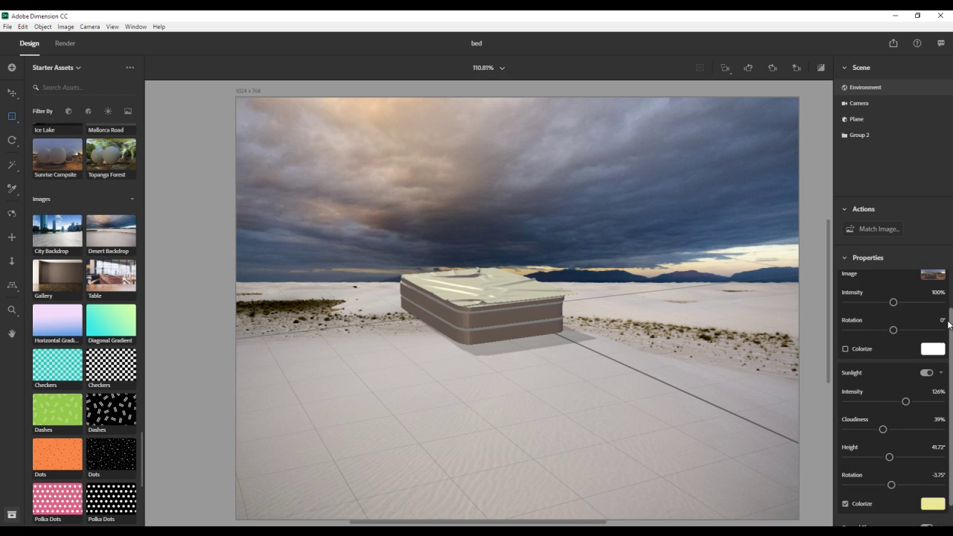
scroll(948, 256, down, 2)
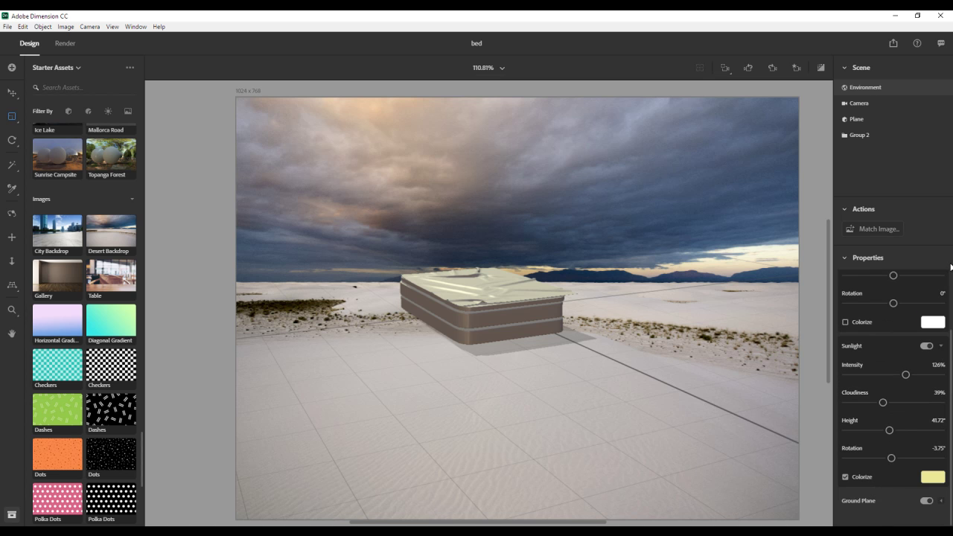
scroll(950, 345, up, 2)
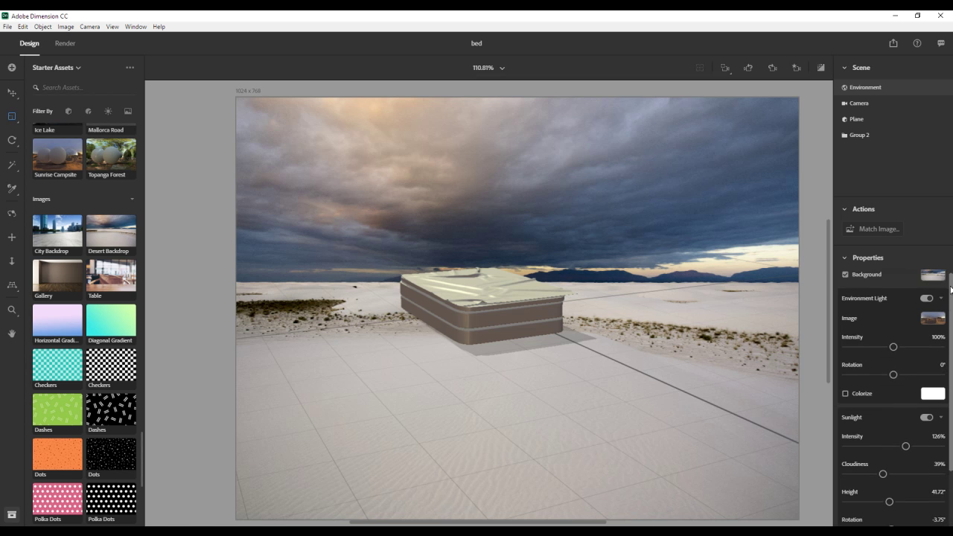
click(845, 280)
click(845, 280)
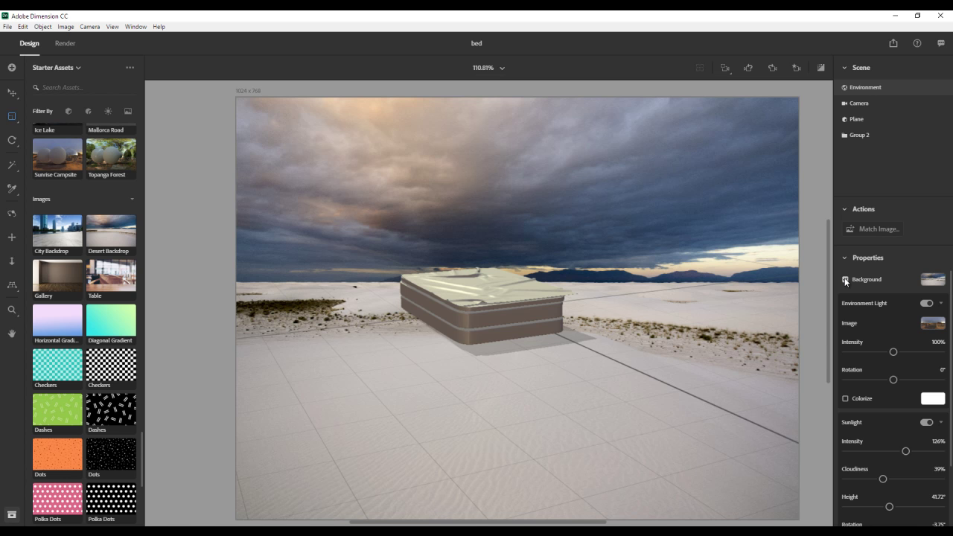
Step: Remove the Sunrise Campsite environment light image and try the pink and blue Studio Color Stage light at 118% intensity with some rotation
click(934, 325)
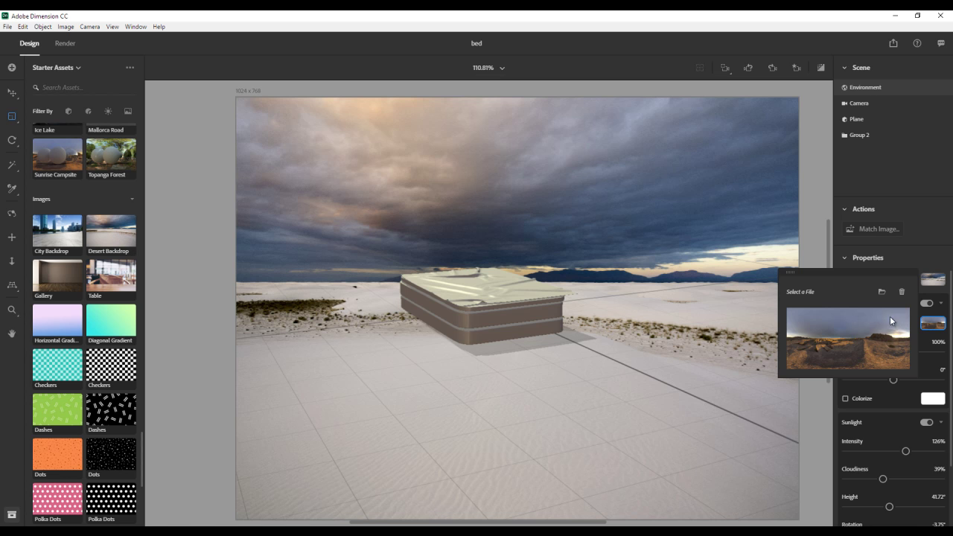
click(901, 291)
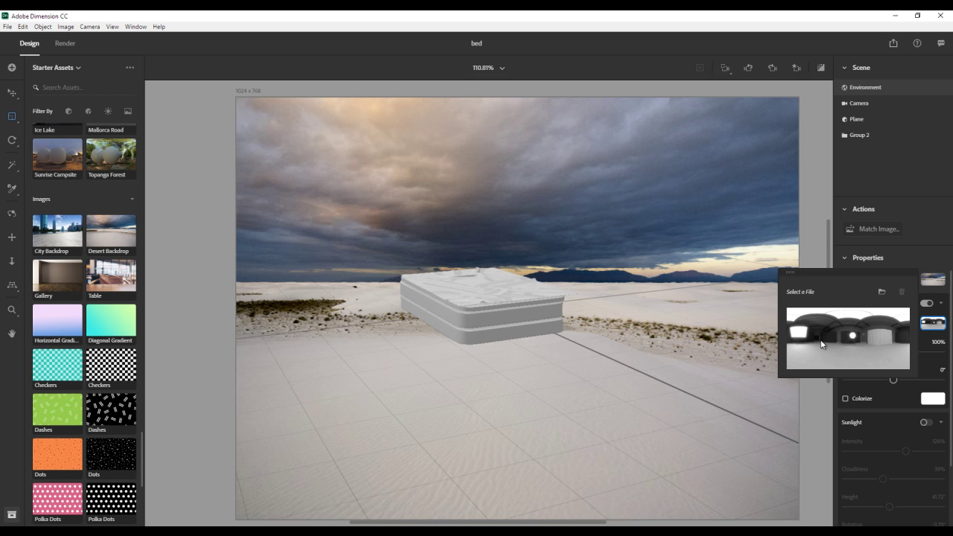
scroll(126, 350, up, 5)
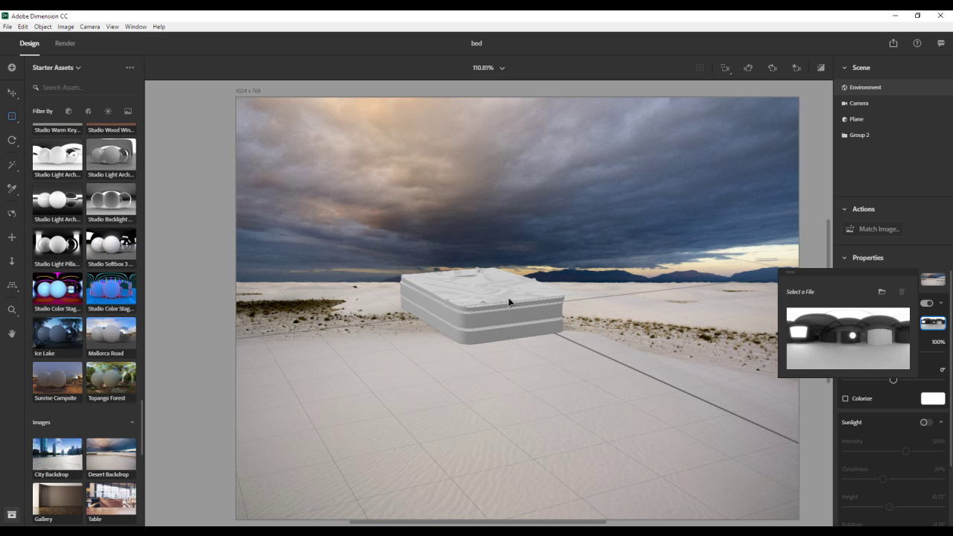
click(60, 287)
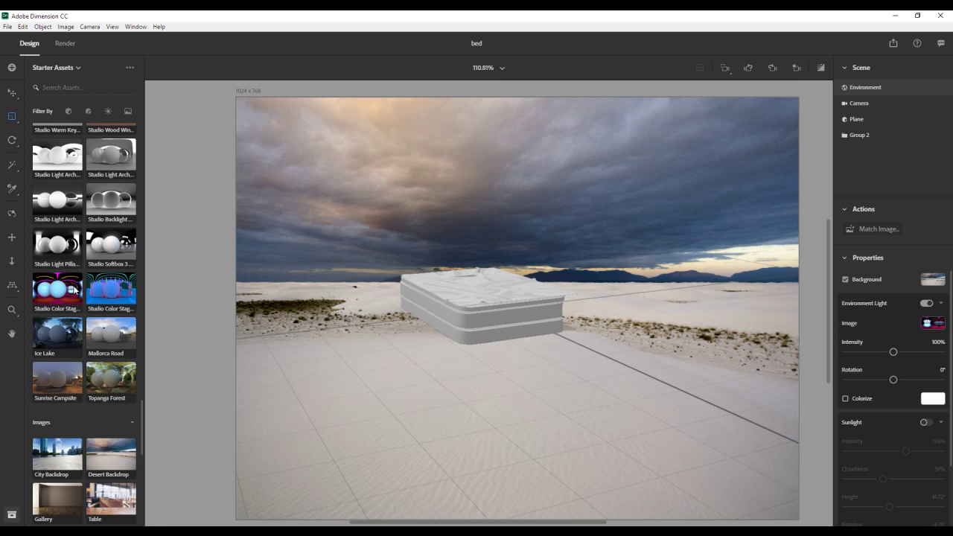
mouse_move(886, 353)
mouse_down()
mouse_move(922, 351)
mouse_move(902, 353)
mouse_up()
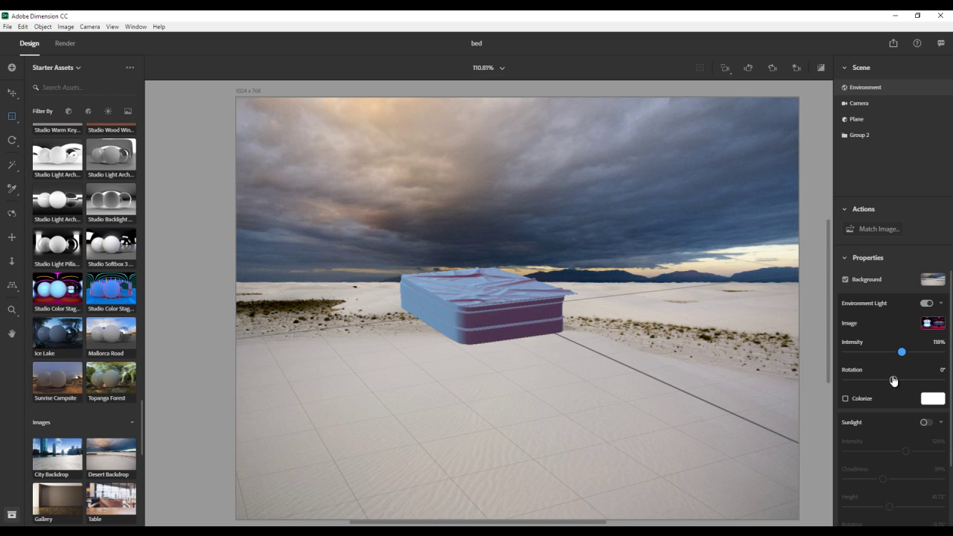
mouse_move(894, 379)
mouse_down()
mouse_move(936, 376)
mouse_move(910, 380)
mouse_up()
Step: Apply the Studio Softbox 3 environment light and lower the camera's horizon line so the bed sits on the desert sand
click(116, 248)
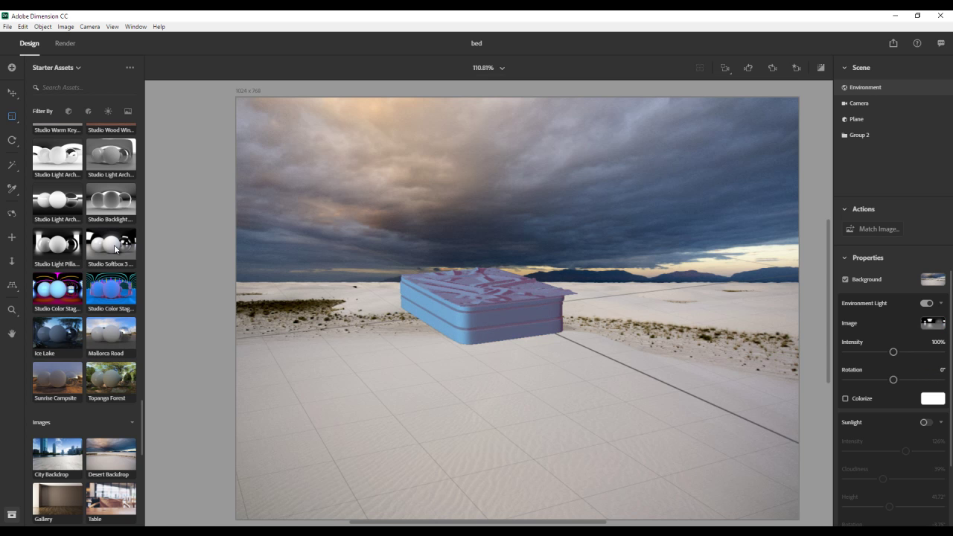
middle_drag(660, 391, 653, 422)
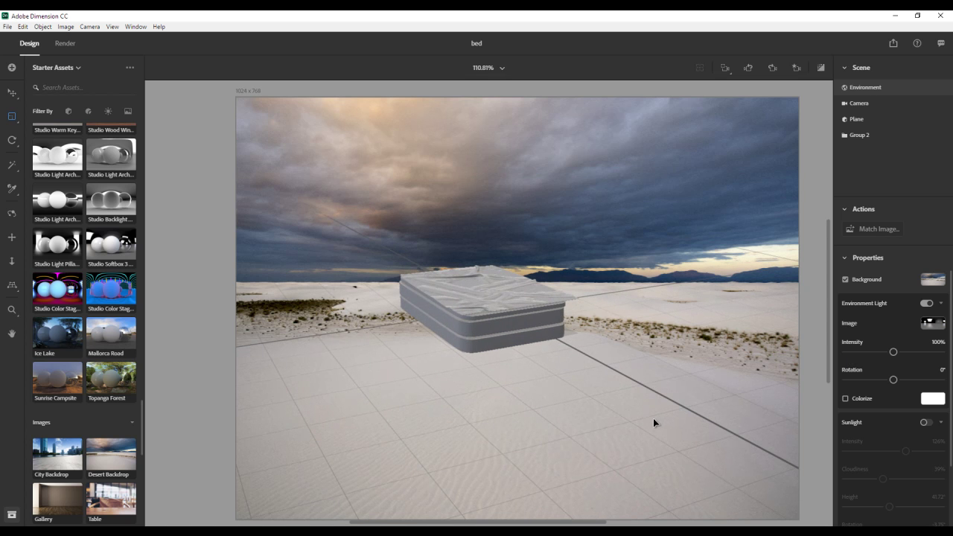
click(13, 287)
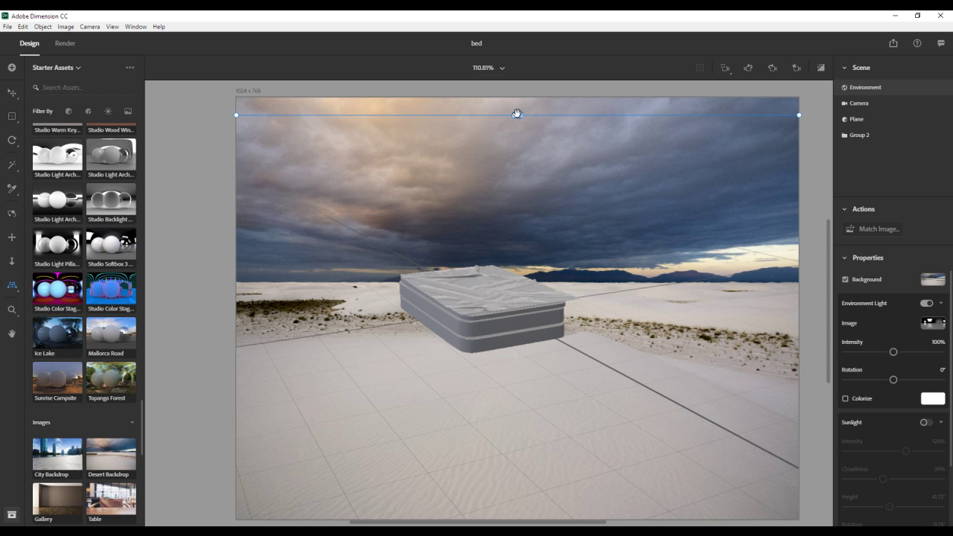
drag(518, 115, 519, 207)
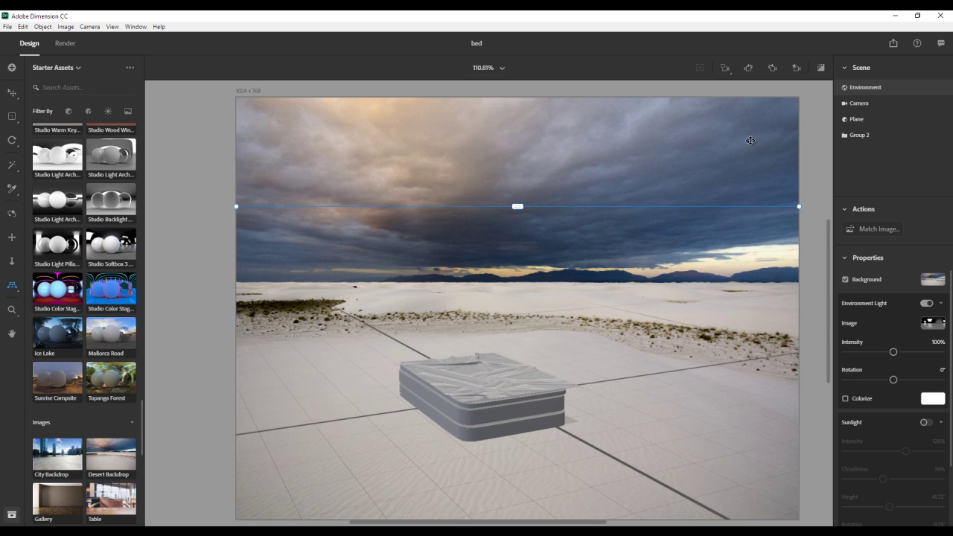
Step: Show the render preview and replace the background with City Backdrop, adjusting the camera horizon to match the plaza
click(821, 67)
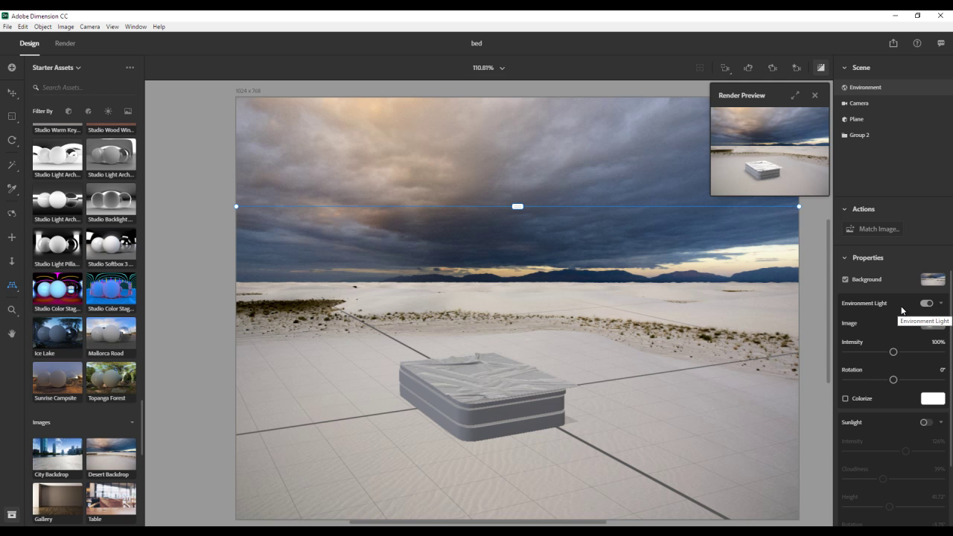
scroll(85, 432, down, 5)
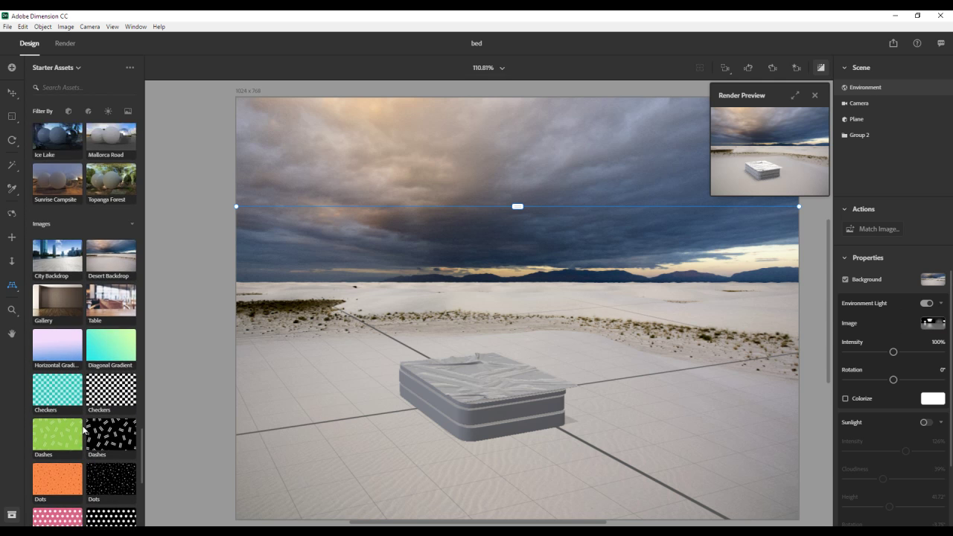
click(53, 242)
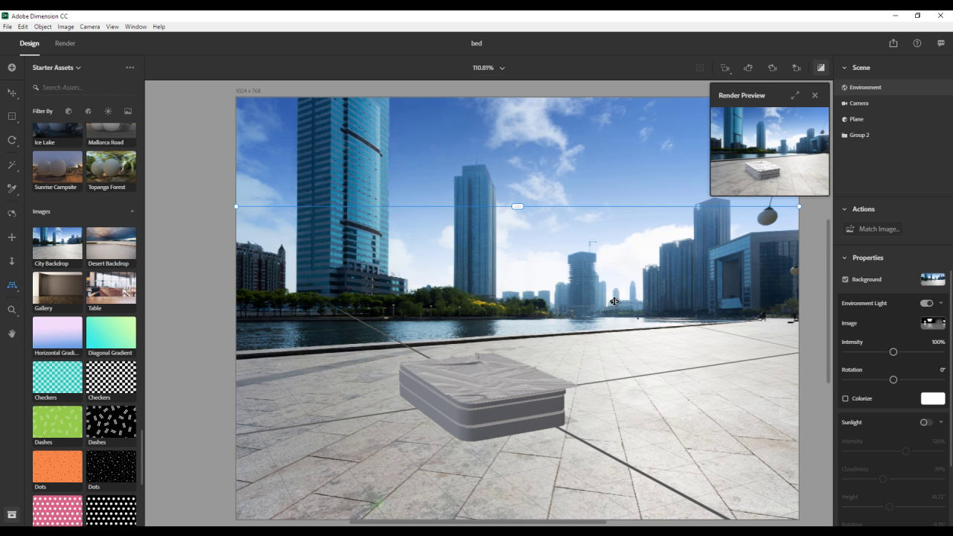
drag(516, 205, 517, 234)
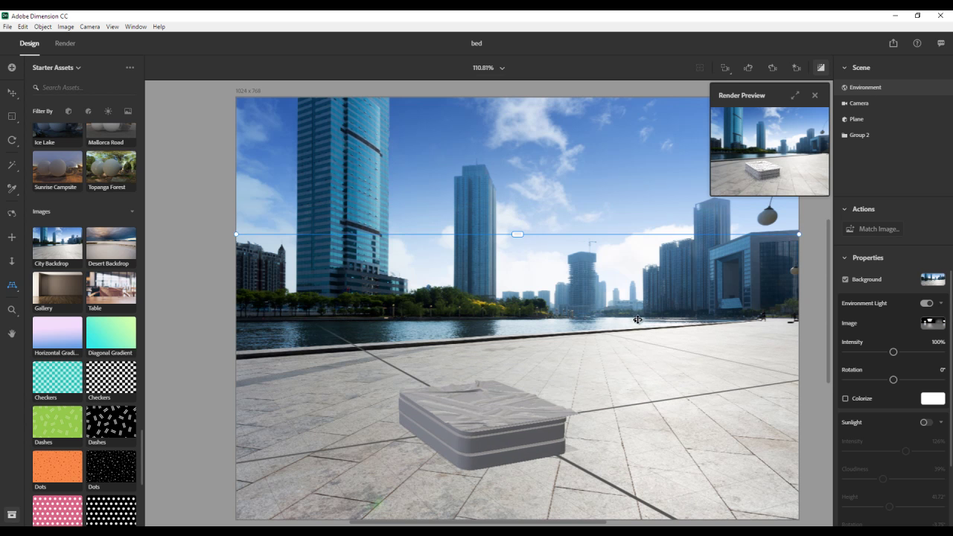
drag(700, 385, 673, 383)
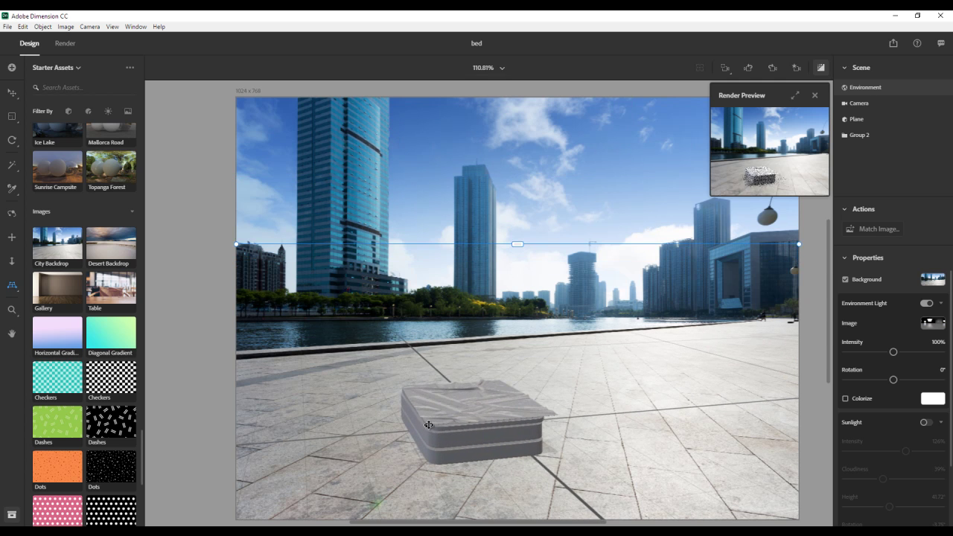
Step: Fine-tune the camera's orbit, dolly and pan so the bed rests naturally near the middle of the plaza
click(12, 215)
mouse_move(656, 401)
mouse_down()
mouse_move(640, 419)
mouse_move(581, 424)
mouse_move(658, 377)
mouse_move(659, 412)
mouse_up()
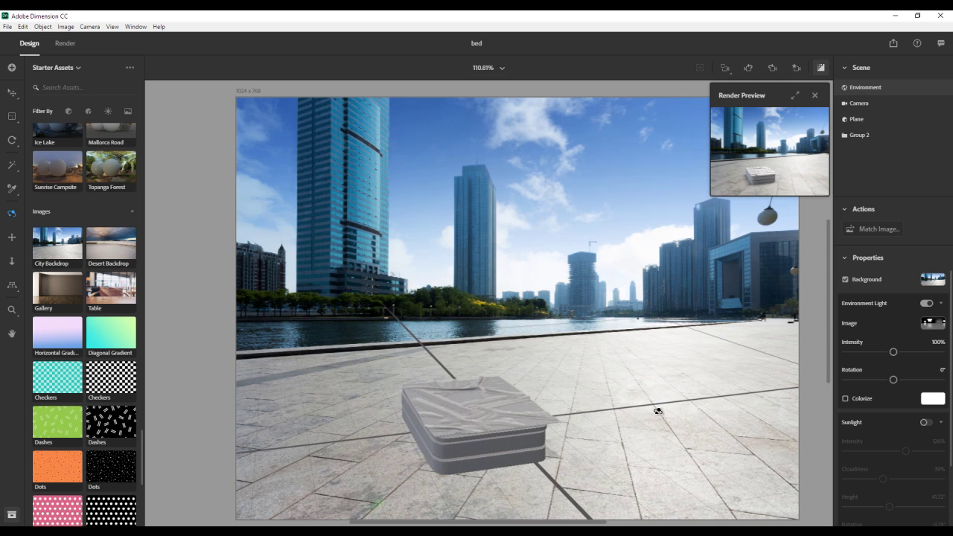
click(12, 263)
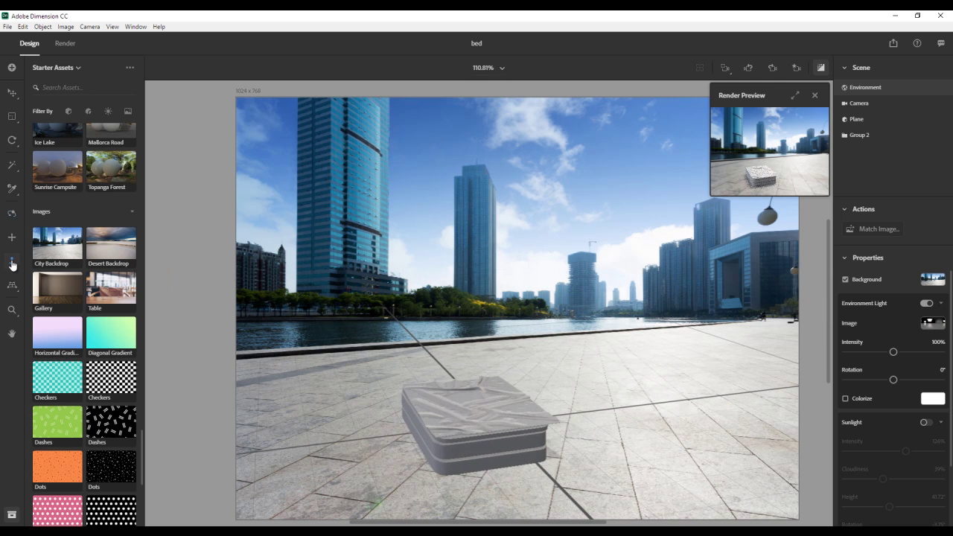
mouse_move(366, 384)
mouse_down()
mouse_move(366, 373)
mouse_move(366, 397)
mouse_move(369, 388)
mouse_up()
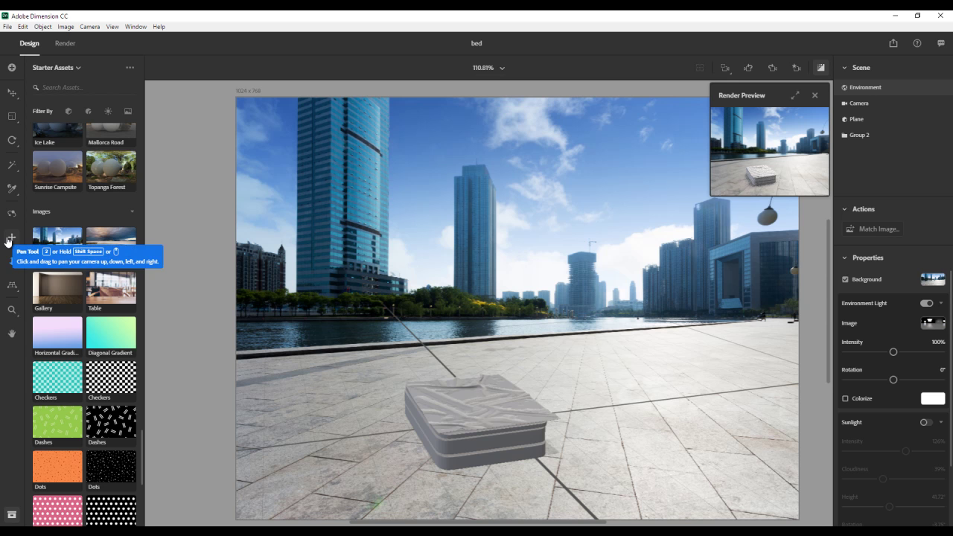
click(11, 240)
drag(604, 396, 628, 383)
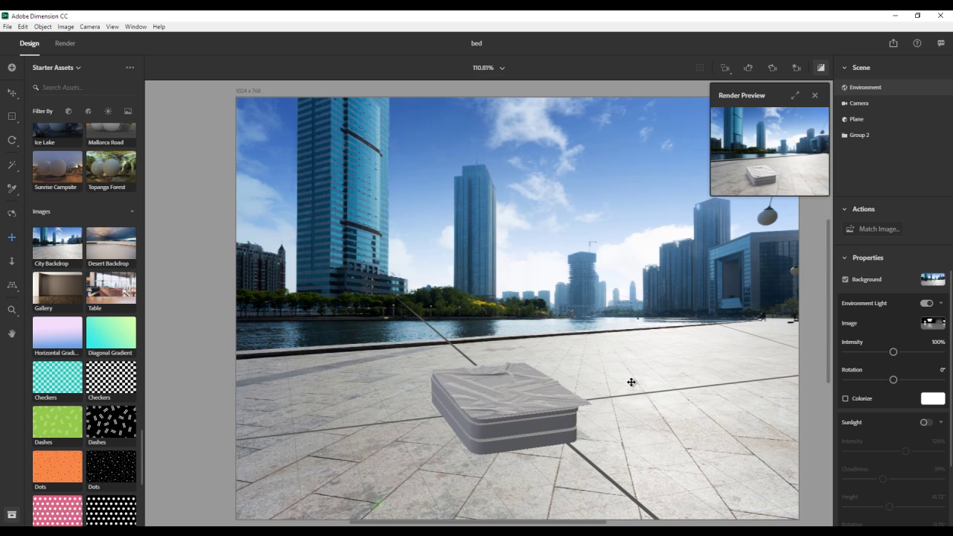
drag(637, 382, 613, 371)
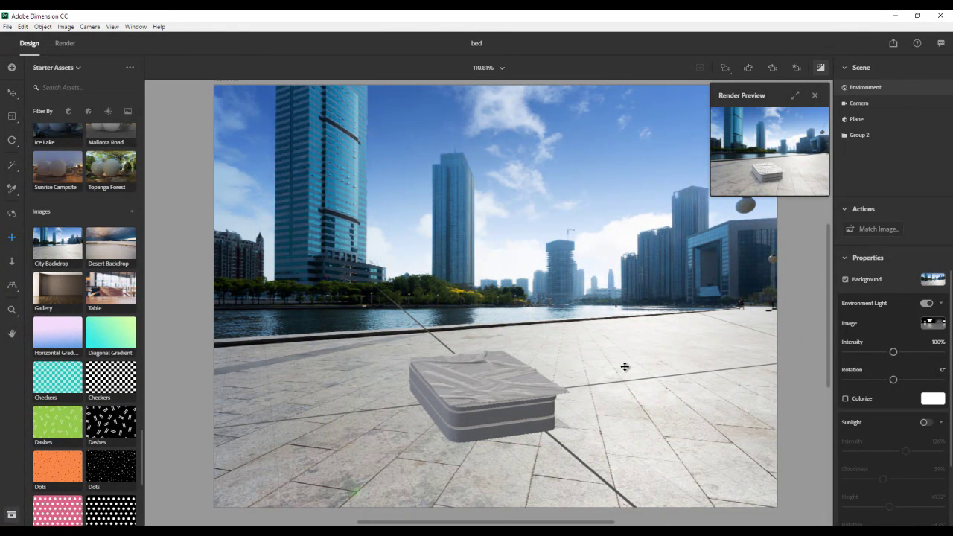
Step: Turn the sunlight back on and disable its yellow colorizing
click(925, 423)
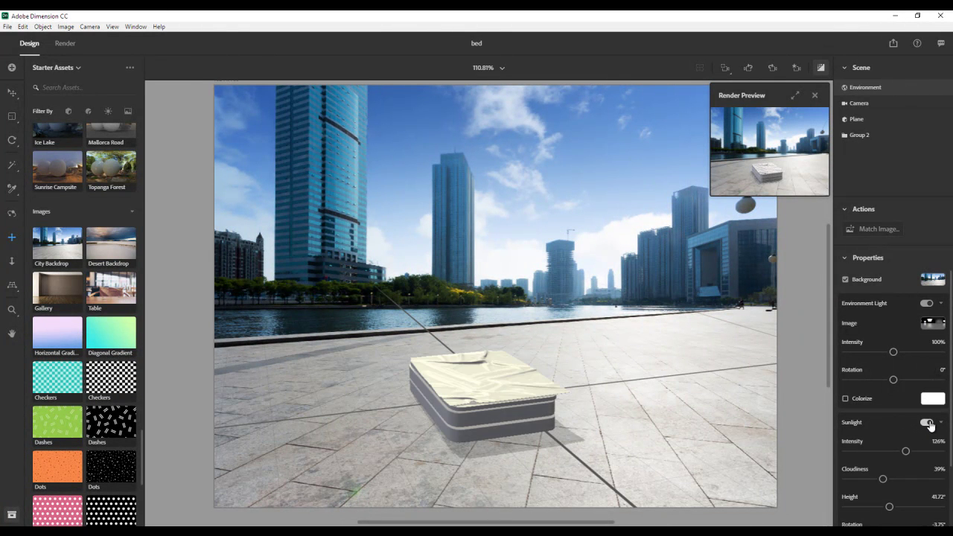
click(925, 423)
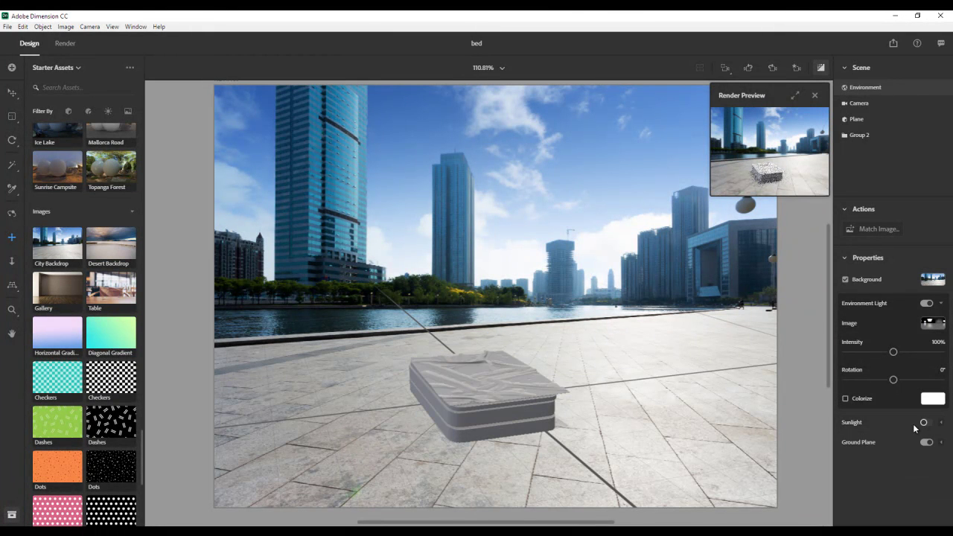
click(926, 423)
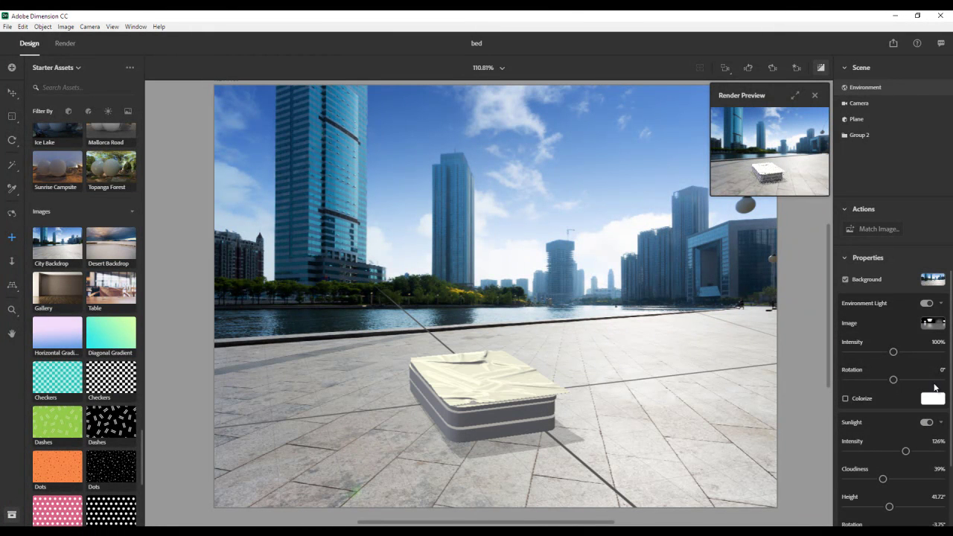
scroll(948, 417, down, 3)
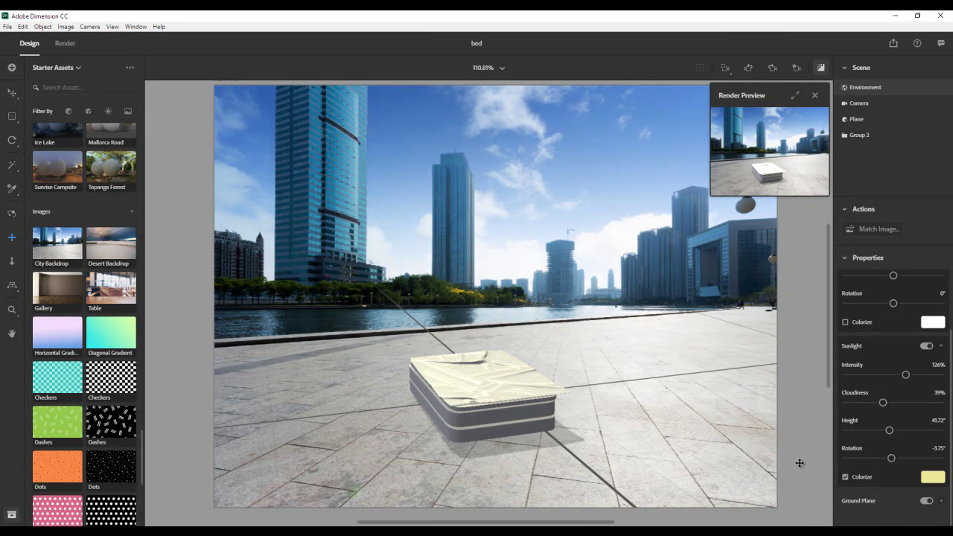
click(846, 477)
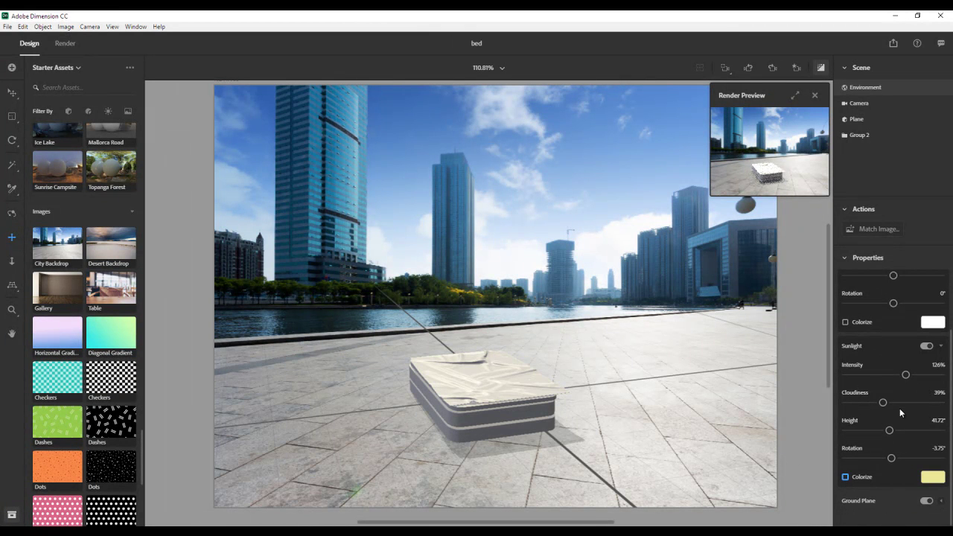
Step: Set the sunlight to about 165% intensity, 94% cloudiness, 11.72° height and -80.62° rotation
drag(905, 376, 933, 374)
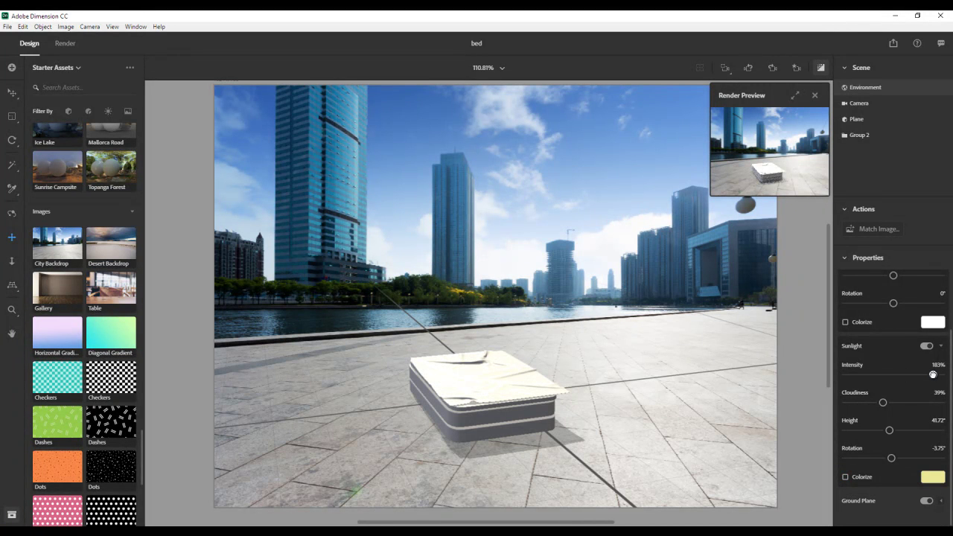
mouse_move(892, 458)
mouse_down()
mouse_move(927, 458)
mouse_move(872, 457)
mouse_move(868, 432)
mouse_move(858, 431)
mouse_up()
drag(883, 402, 926, 375)
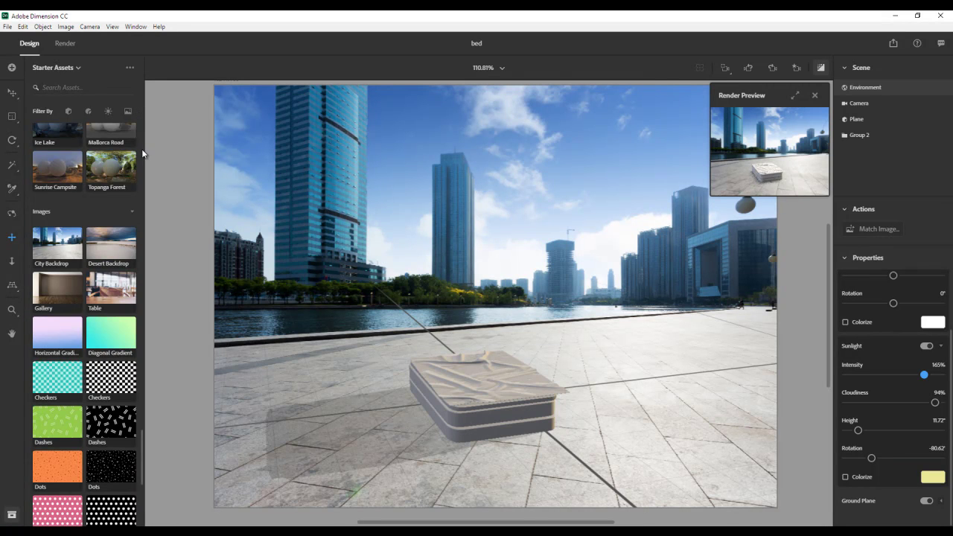
Step: Add a Tall Box model from the starter assets onto the plaza behind the bed and adjust the camera slightly
scroll(144, 154, up, 5)
drag(143, 388, 137, 117)
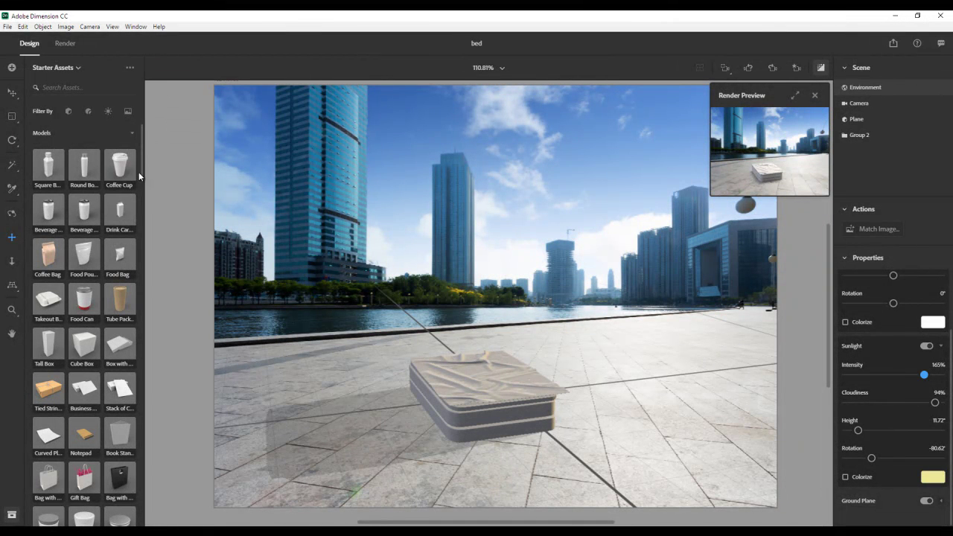
drag(51, 346, 311, 372)
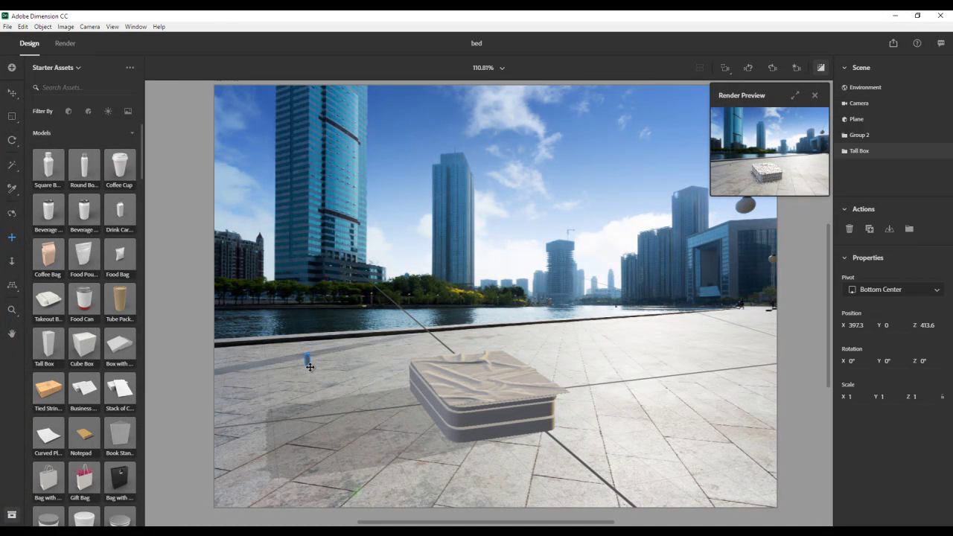
mouse_move(310, 366)
middle_down()
mouse_move(306, 376)
mouse_move(311, 359)
middle_up()
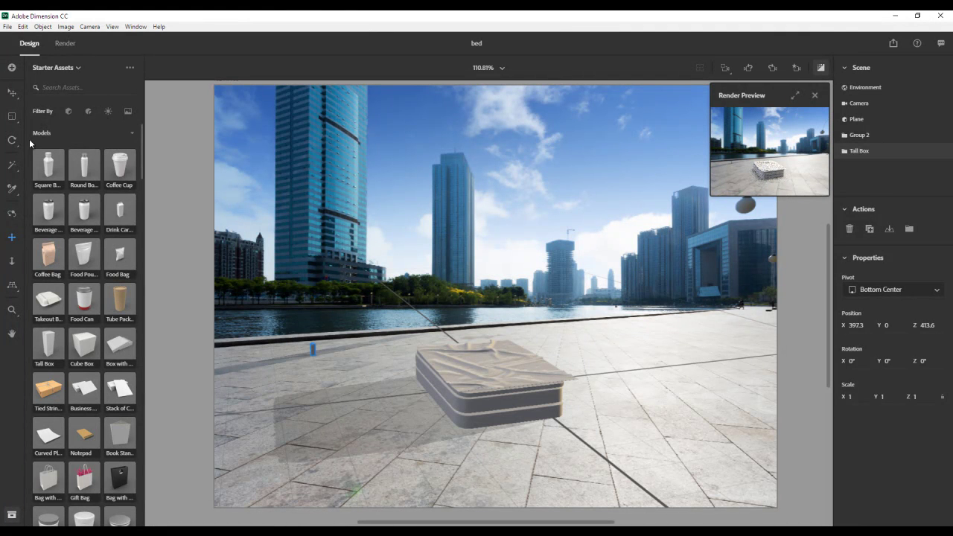
Step: Move the tall box across the plaza to the open area beside the bed, at about X 359.6, Z -72.8
click(11, 94)
drag(319, 310, 314, 331)
drag(272, 365, 334, 400)
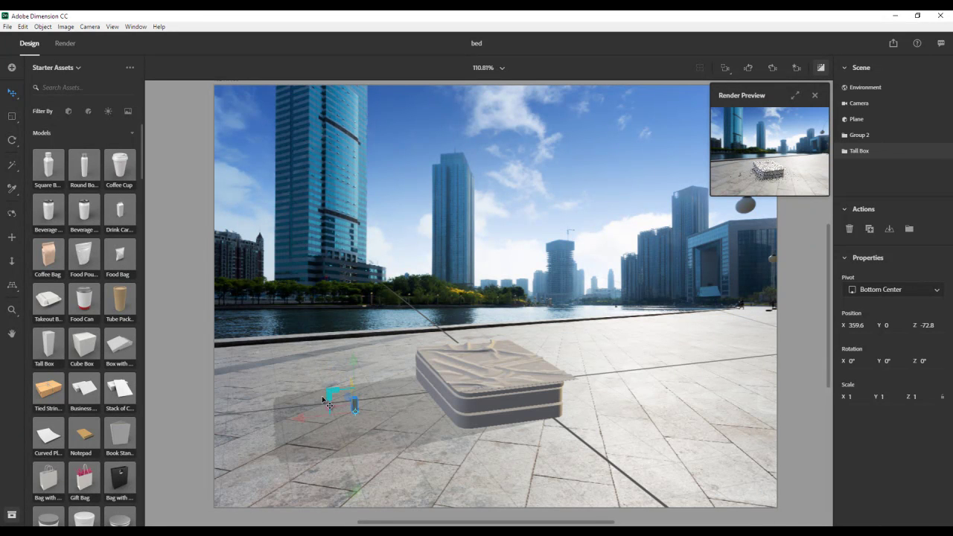
Step: Scale the tall box up to about 4.7 in X and Y and 5.9 in Z
click(12, 118)
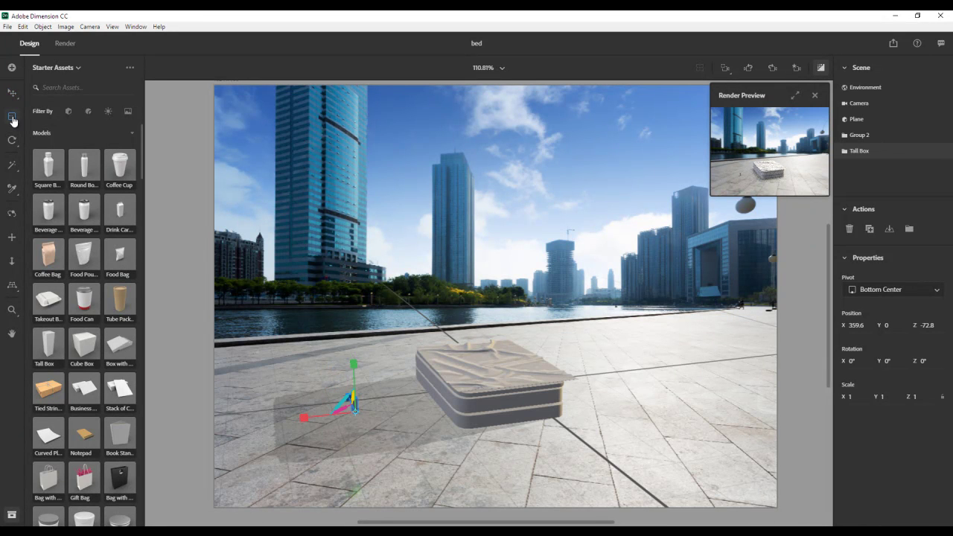
drag(353, 365, 343, 176)
drag(306, 417, 100, 430)
drag(384, 431, 447, 439)
drag(368, 432, 216, 397)
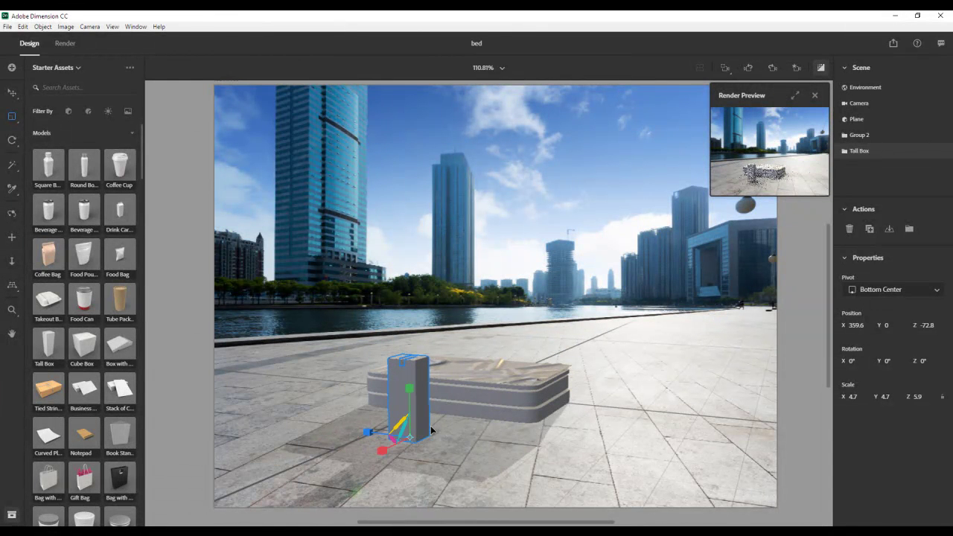
drag(534, 480, 435, 476)
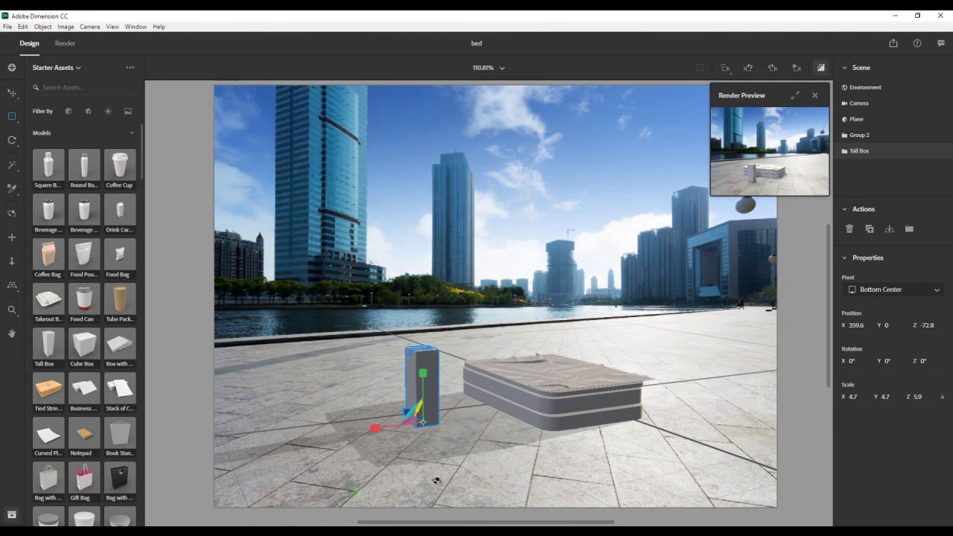
Step: Move the enlarged tall box to the bed's near corner on the ground, at about X 90.8, Y 0, Z -296.9
click(12, 92)
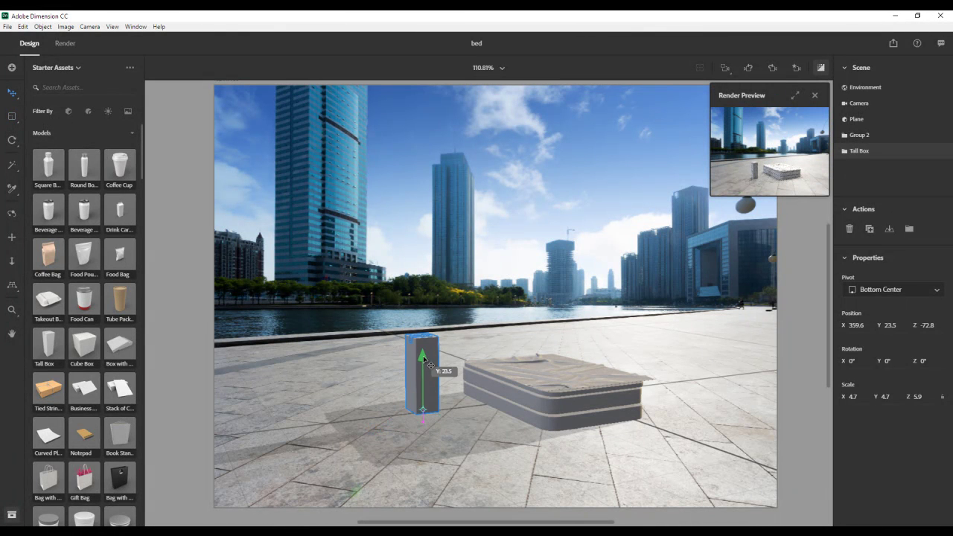
drag(372, 427, 475, 446)
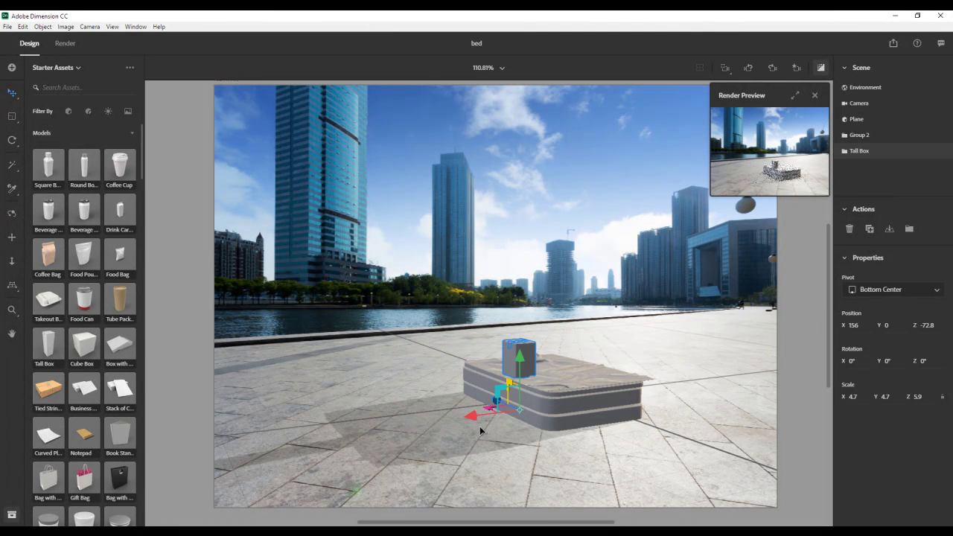
drag(499, 400, 619, 405)
drag(618, 359, 623, 384)
click(678, 415)
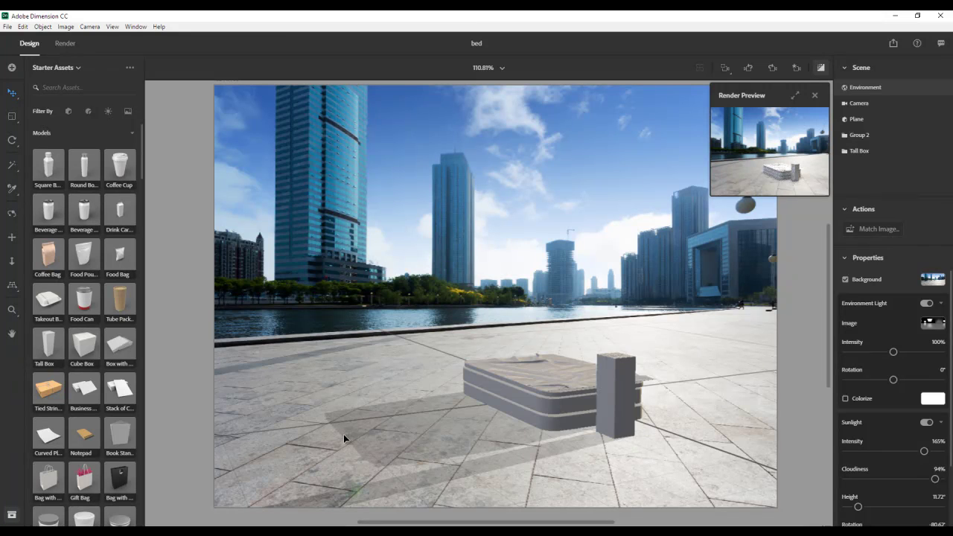
Step: Stretch the tall box along Z to a scale of about 45.1 to form a long wall
click(612, 374)
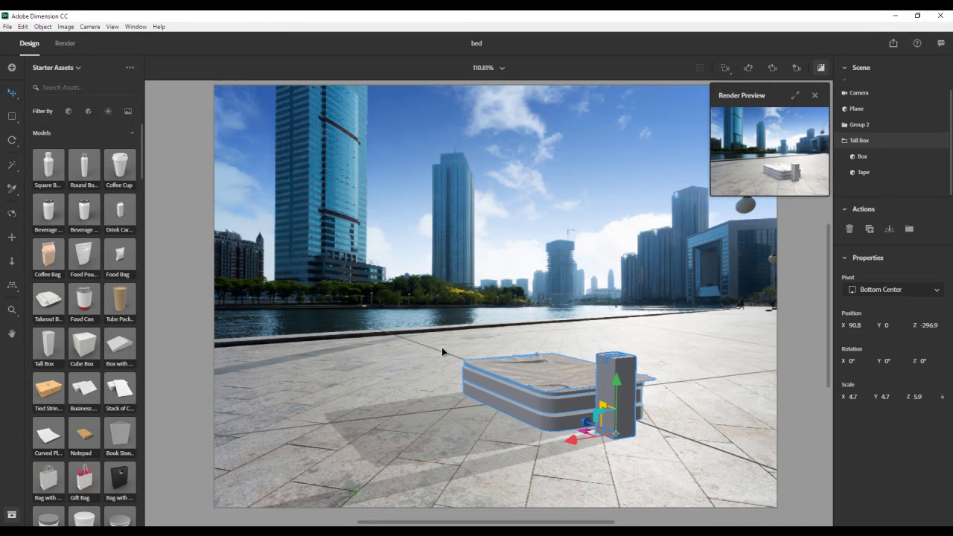
click(12, 116)
drag(588, 423, 453, 384)
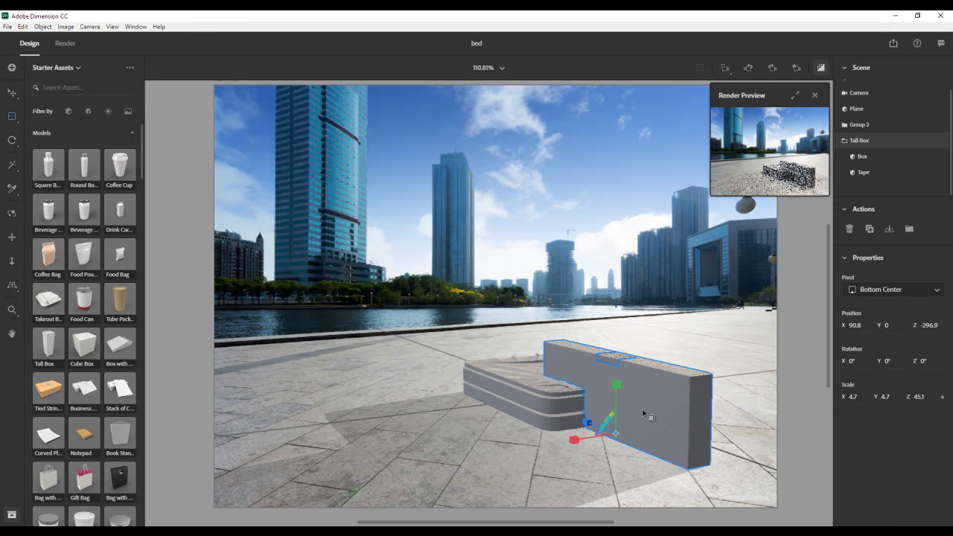
Step: Position the stretched box as a headboard across the bed's end, at about X 22.8, Y -20.5, Z -127
click(12, 94)
drag(604, 409, 528, 411)
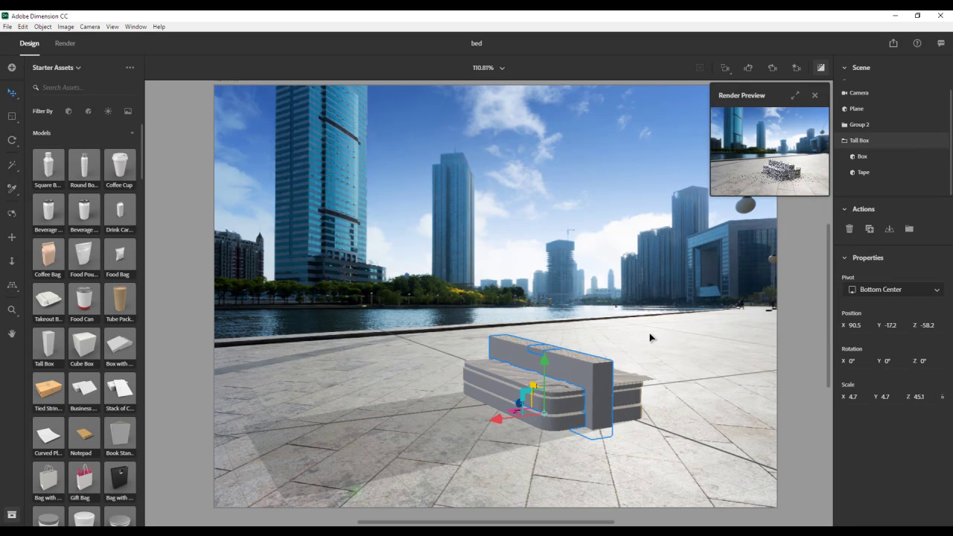
mouse_move(550, 366)
mouse_down()
mouse_move(549, 330)
mouse_move(557, 374)
mouse_up()
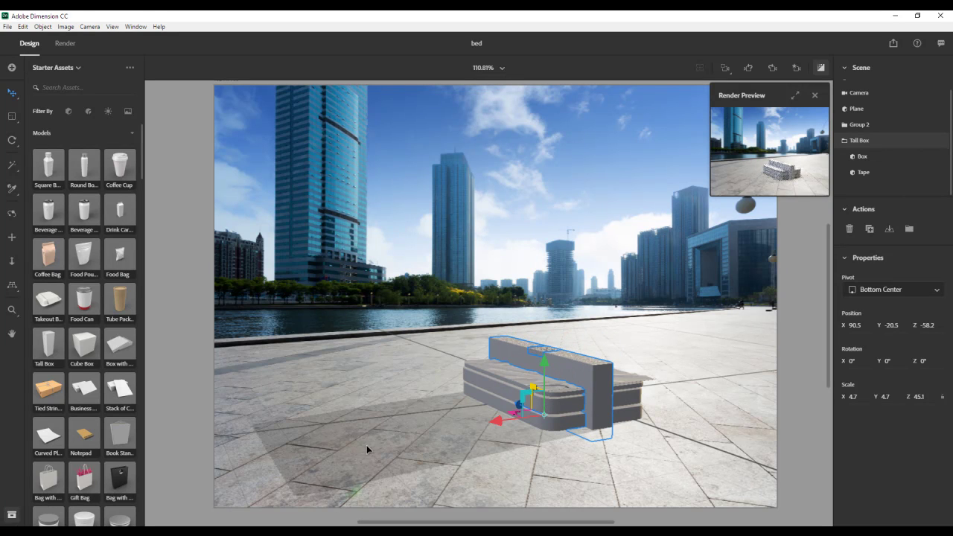
drag(502, 430, 525, 444)
drag(546, 402, 566, 430)
click(739, 402)
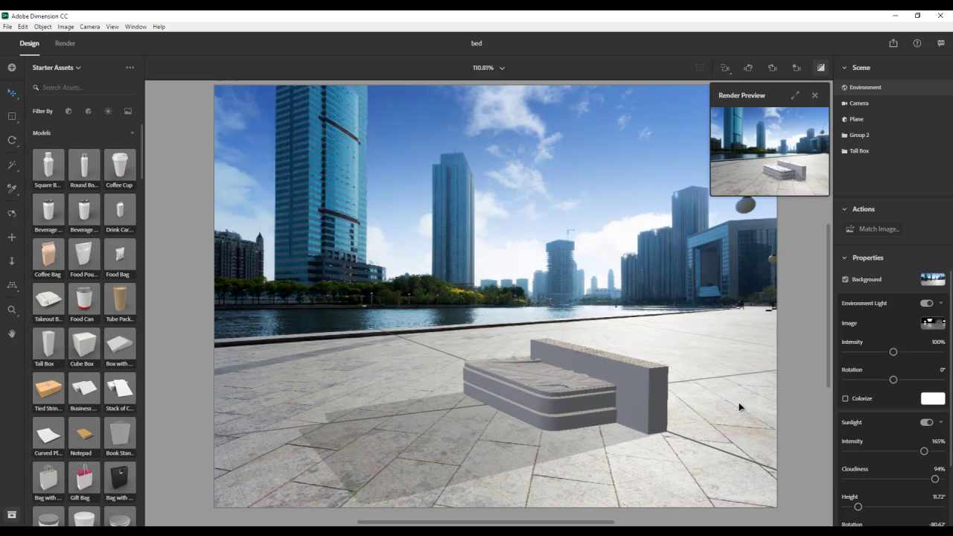
Step: Delete the stretched tall box from the scene
click(642, 382)
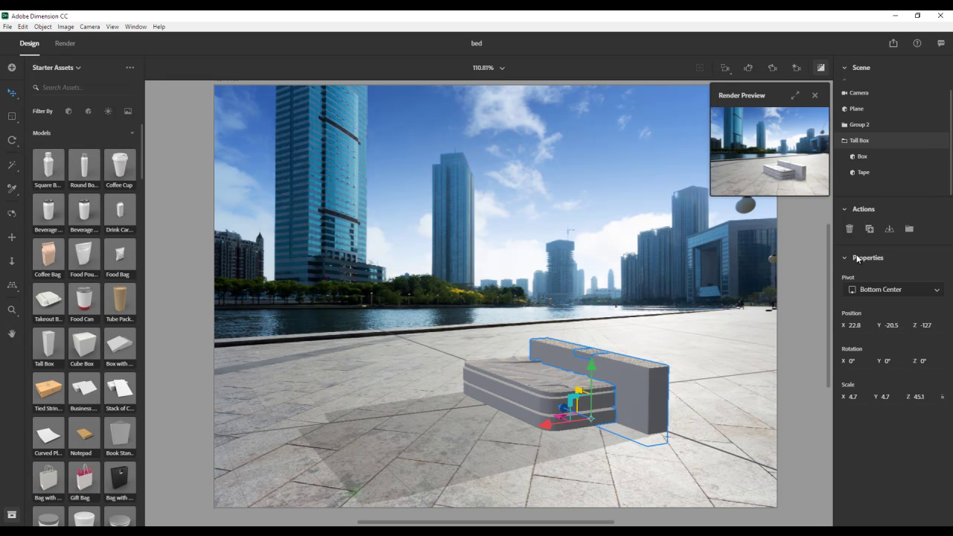
click(849, 229)
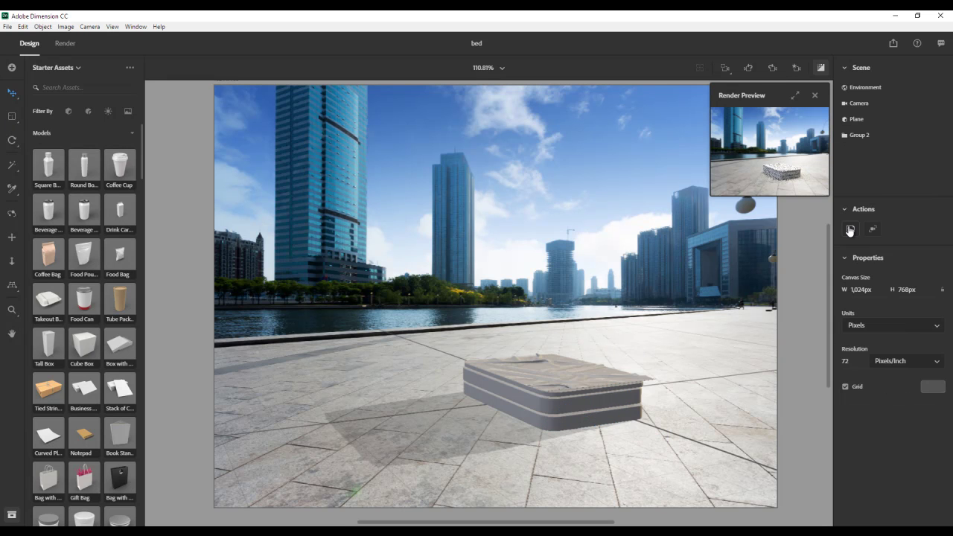